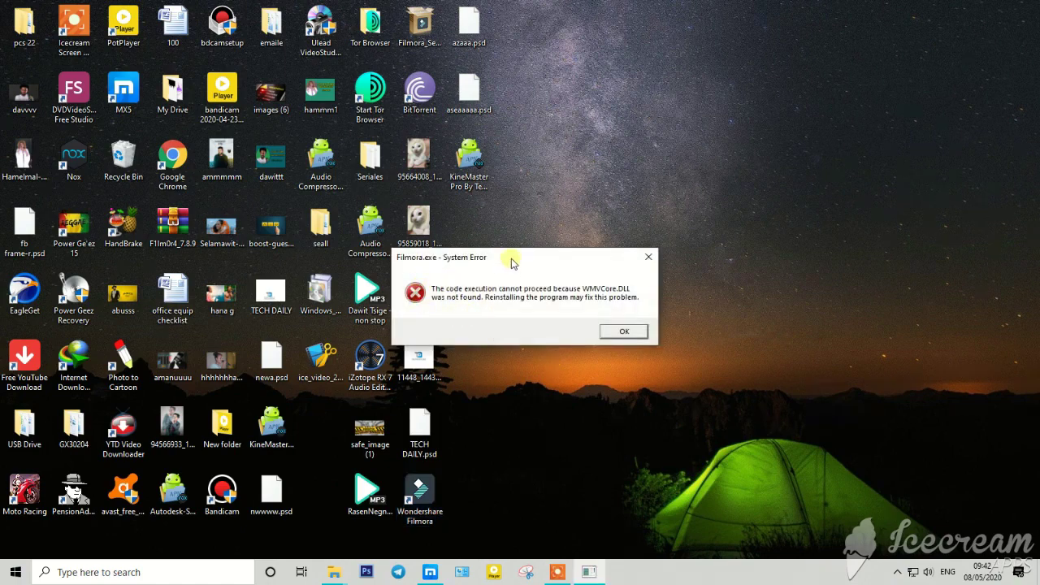
Step: Move the Filmora.exe system error about the missing WMVCore.DLL aside and dismiss it
left_click_drag(506, 260, 597, 129)
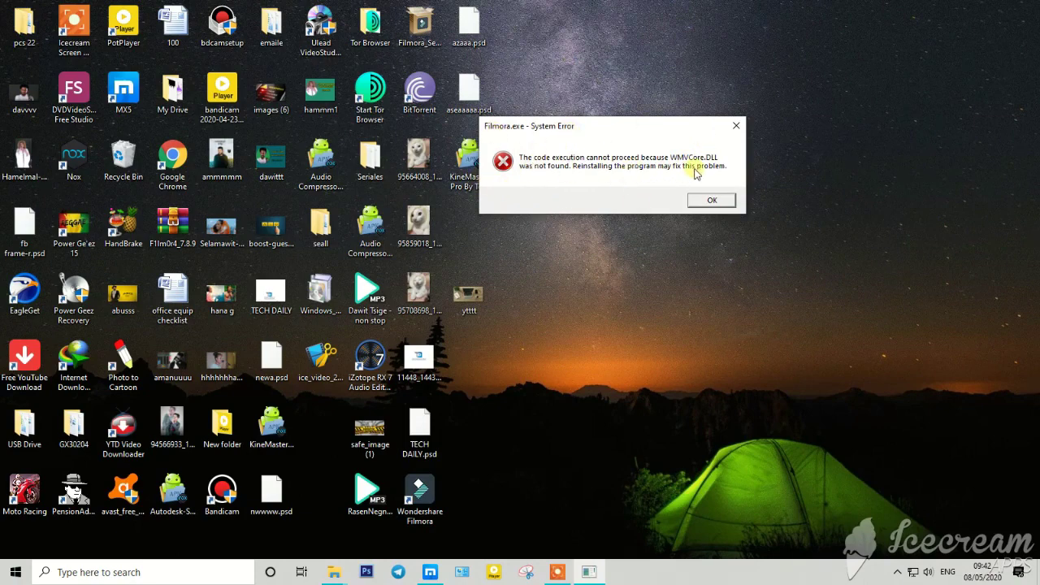
left_click(709, 200)
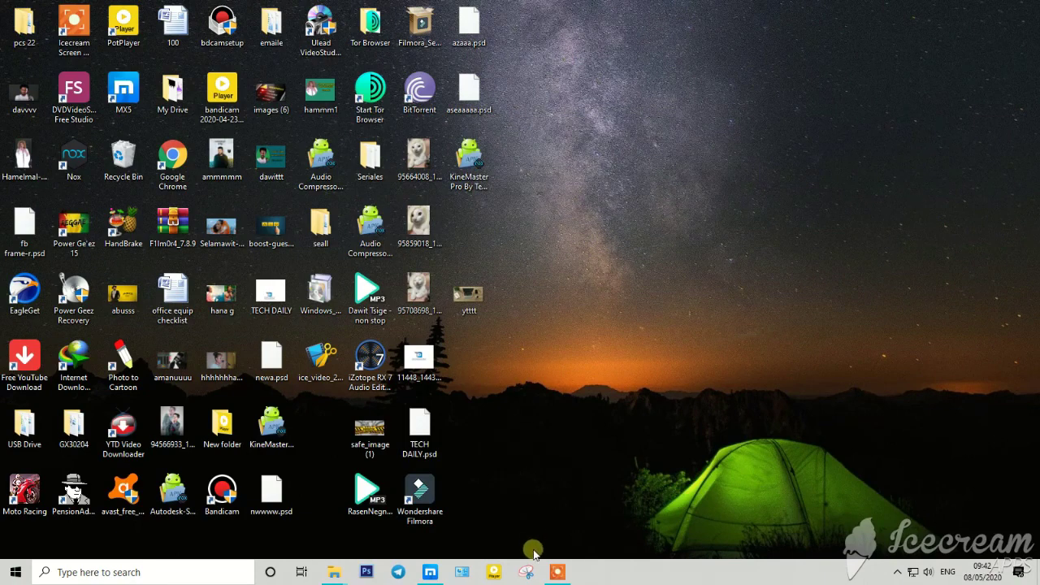
Step: Switch to the Maxthon browser, open google.com and enter "media feat" as the search text
left_click(428, 573)
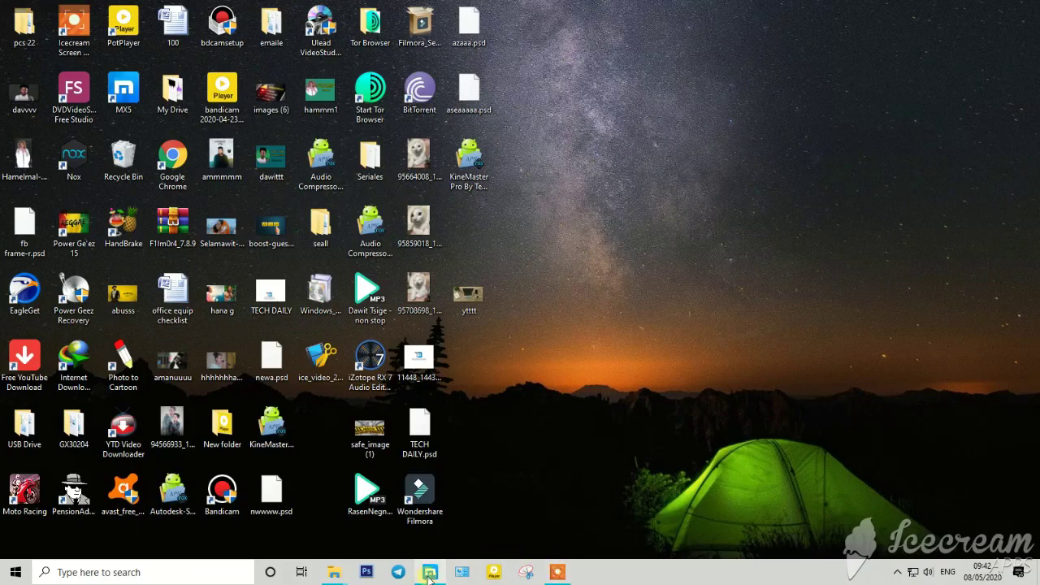
left_click(199, 32)
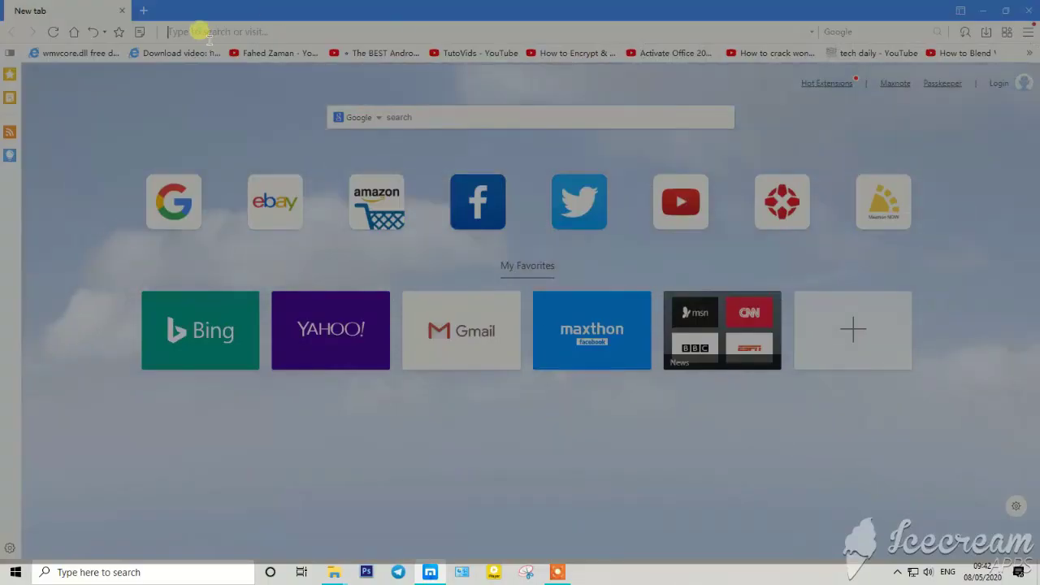
type("google.com")
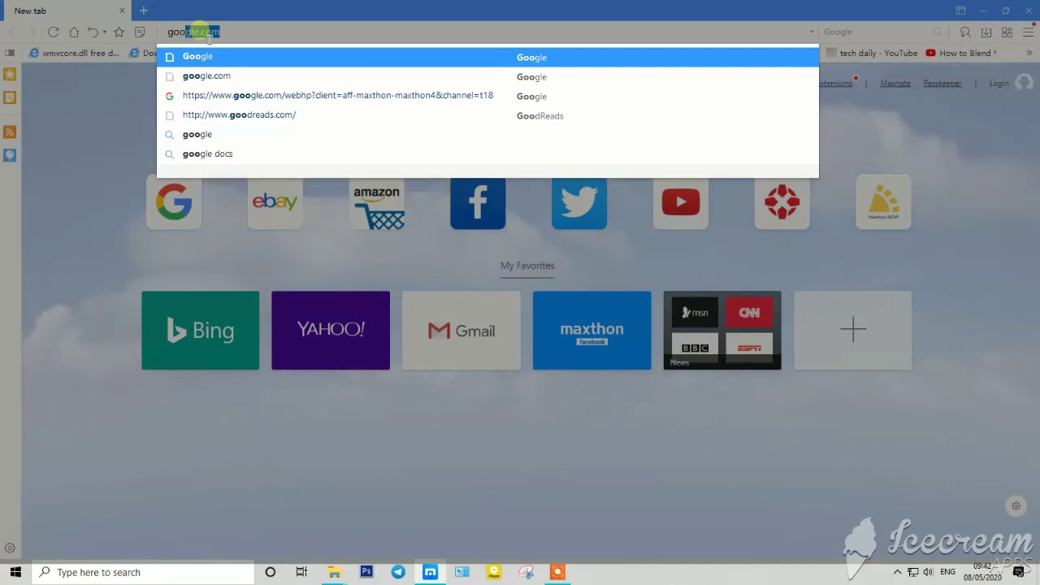
key("Return")
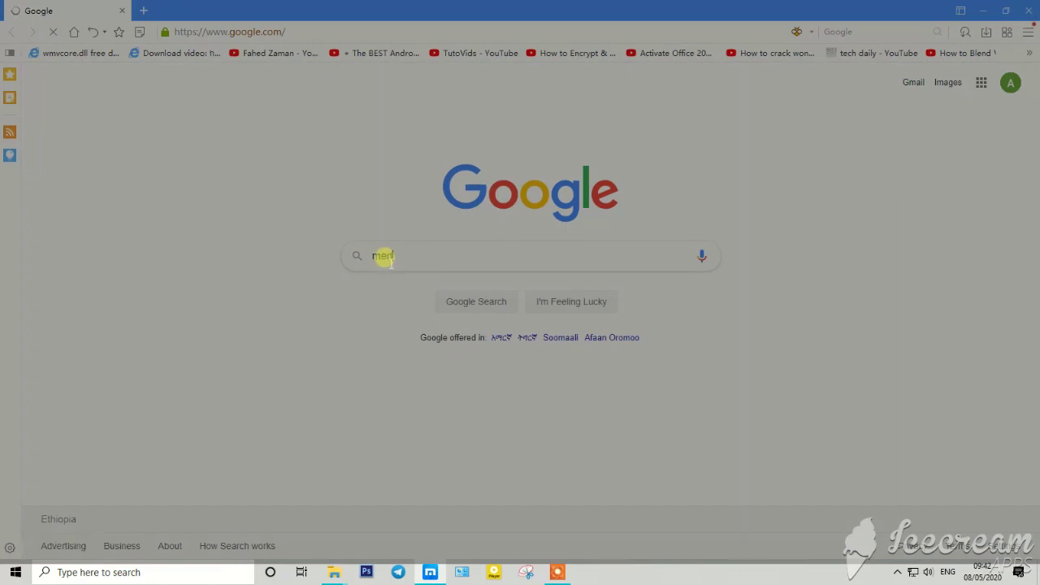
type("ia f")
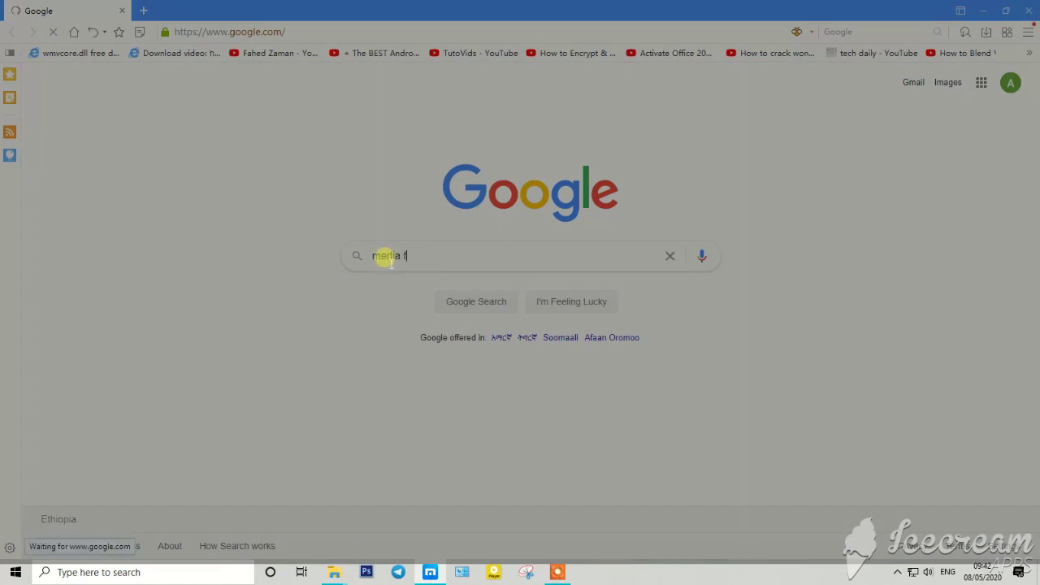
type("eat")
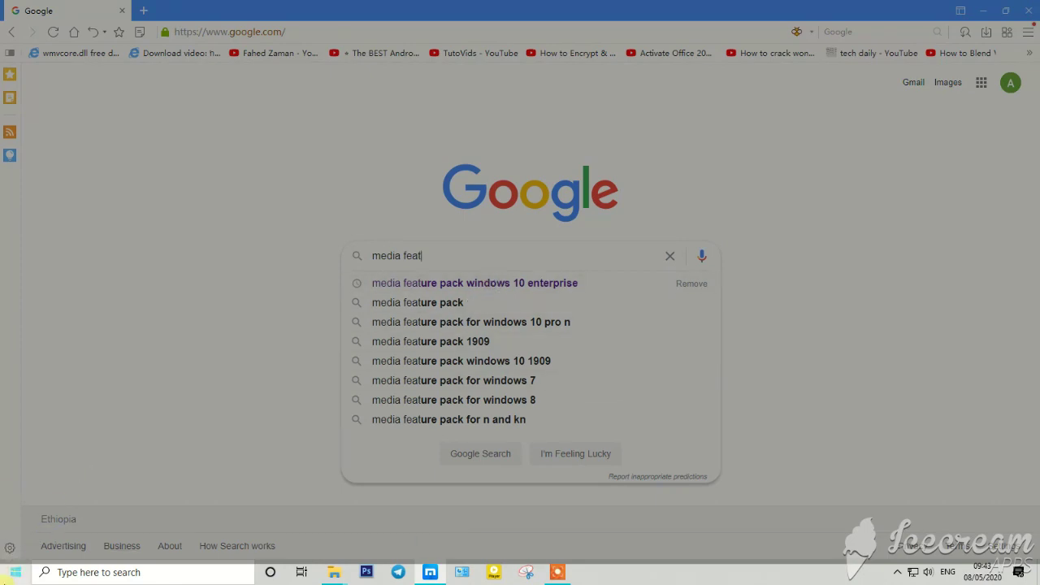
Step: Run winver to check the installed Windows version and edition, and close the About Windows window
left_click(13, 578)
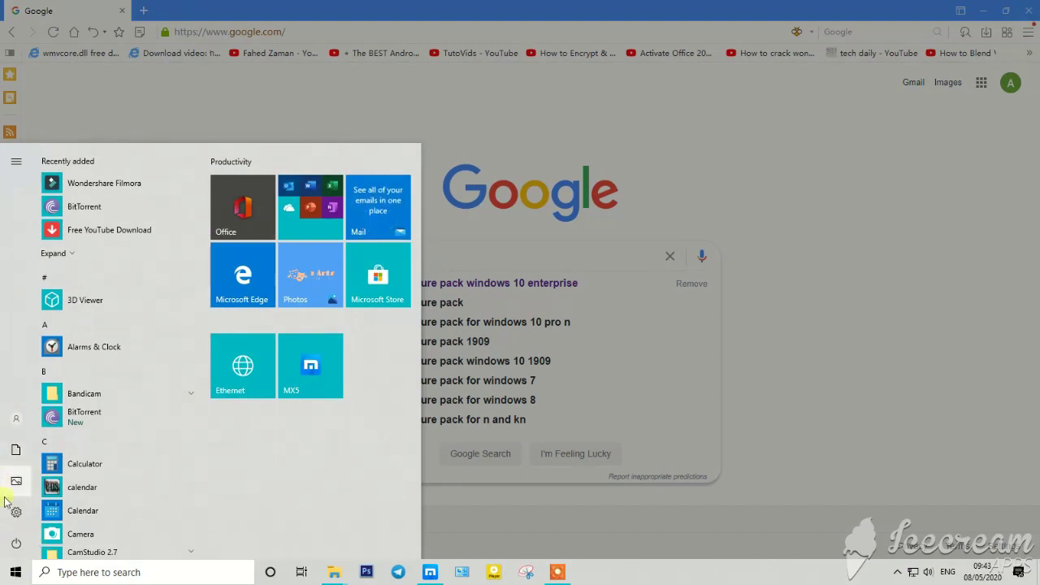
left_click(87, 574)
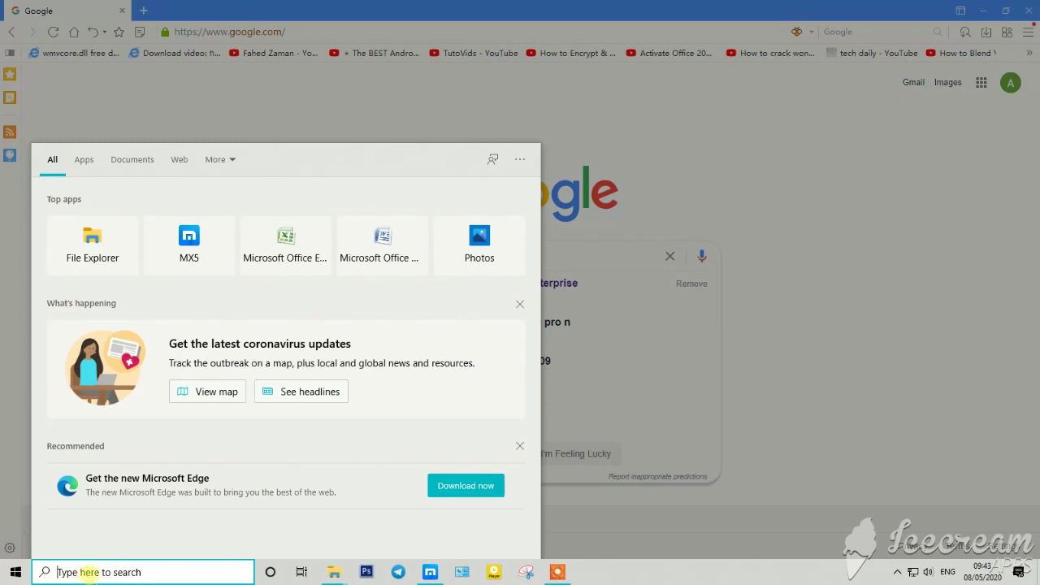
type("ru")
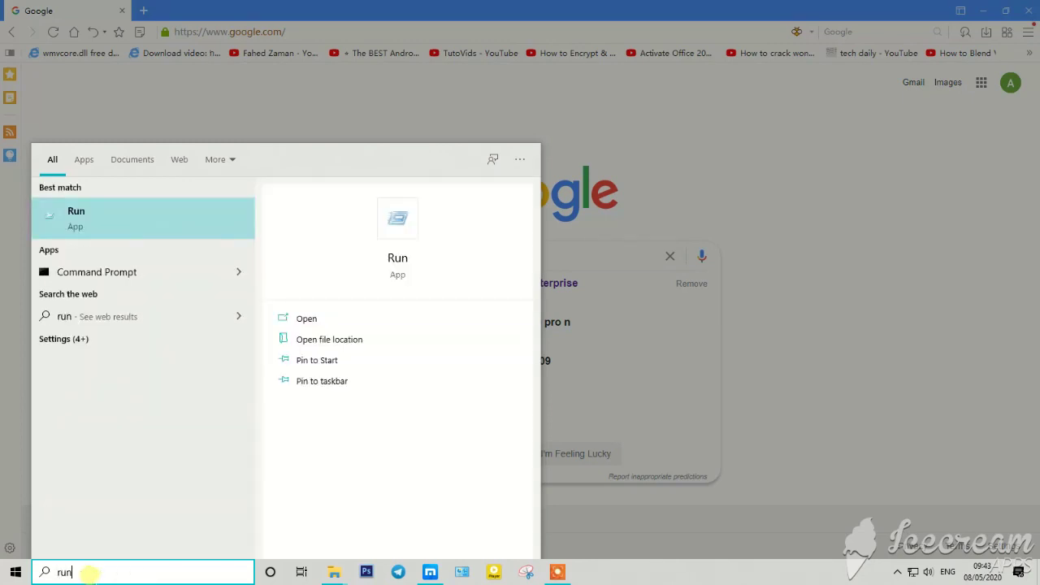
type("n")
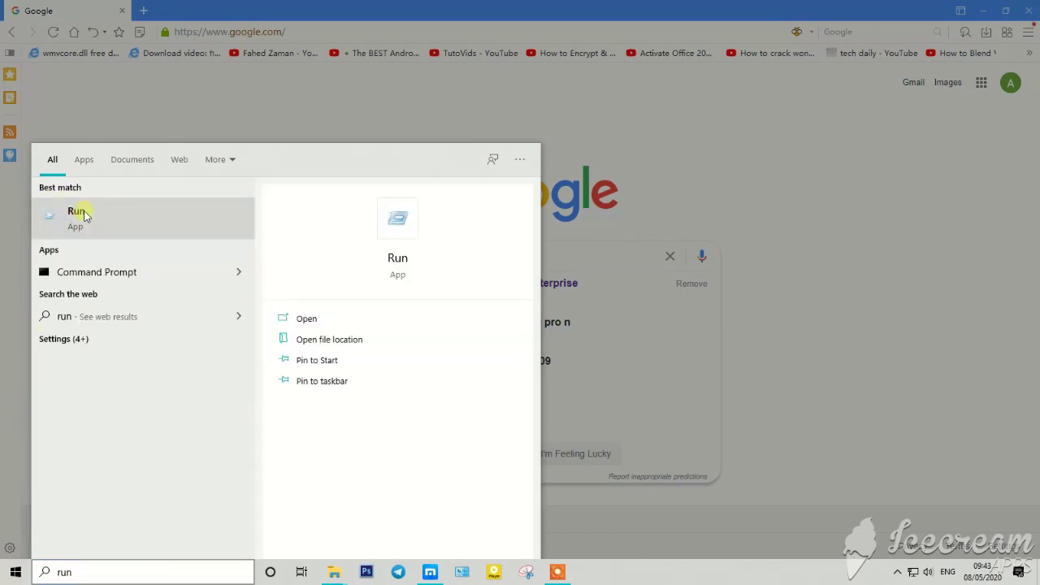
left_click(81, 213)
left_click(95, 493)
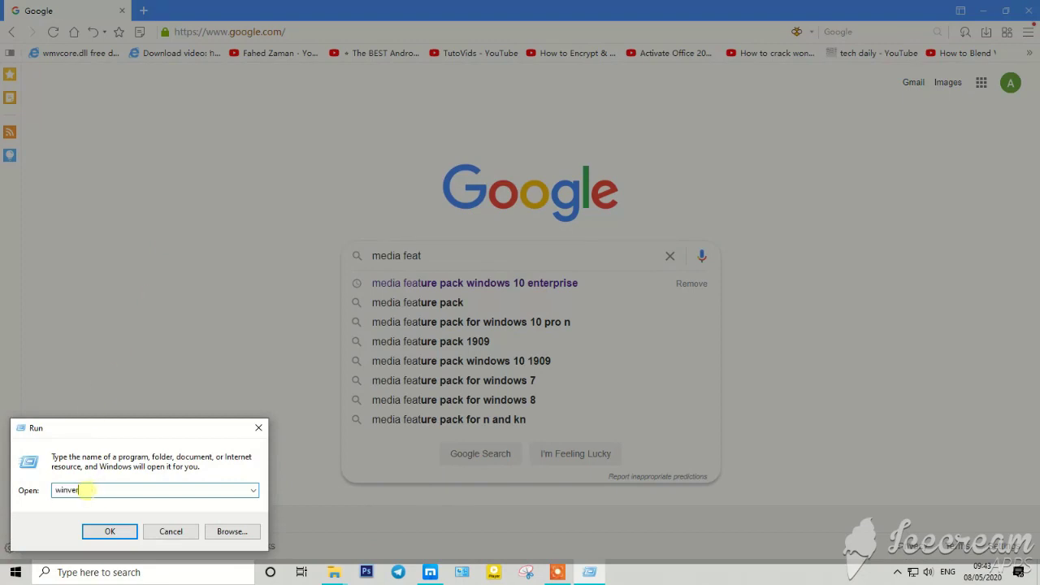
key("Return")
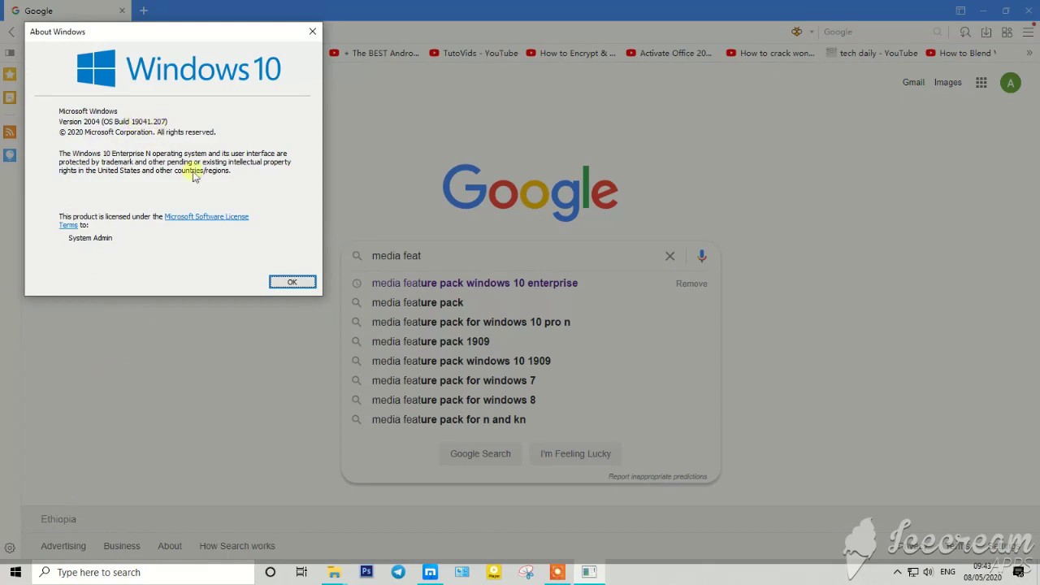
left_click(286, 281)
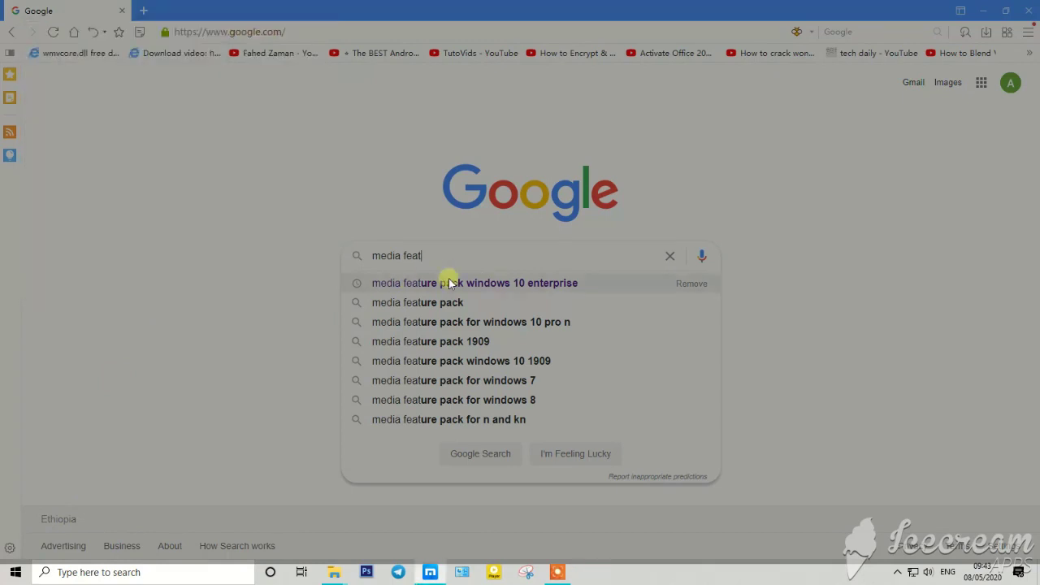
Step: Search for the suggested "media feature pack windows 10 enterprise" and open Microsoft's Windows 10 Media Feature Pack download page
left_click(519, 283)
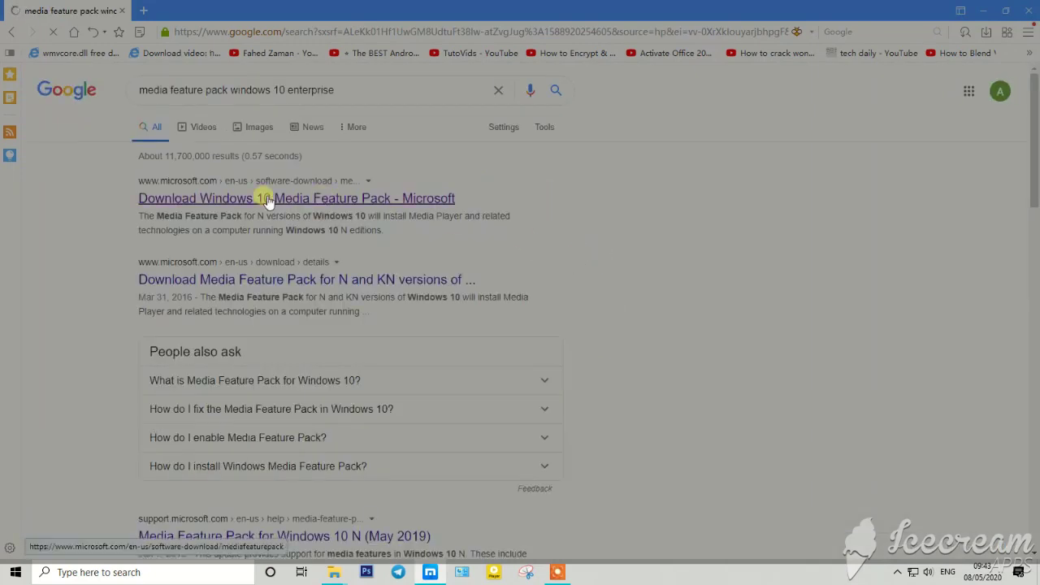
left_click(294, 200)
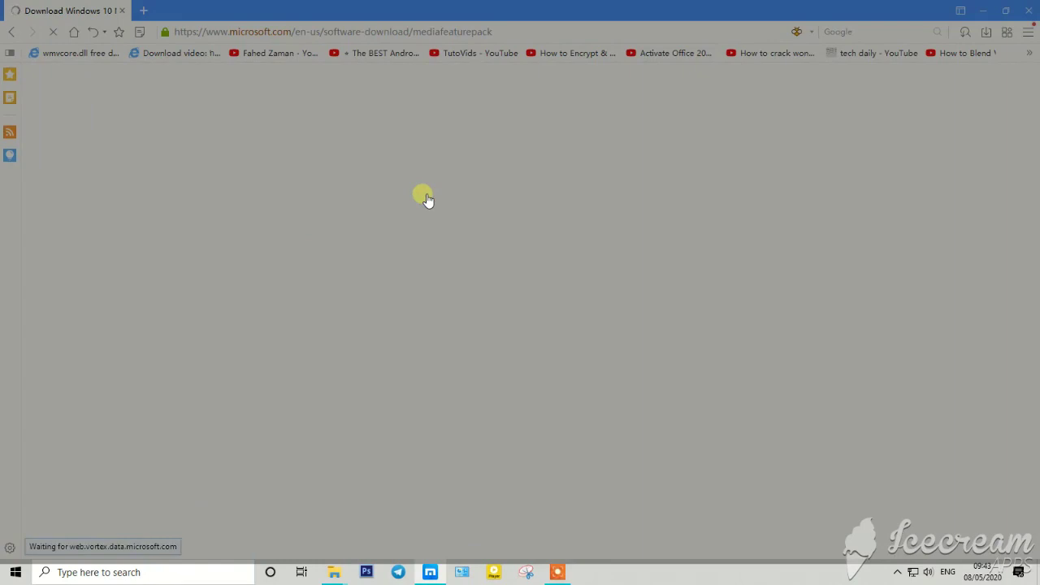
Step: Confirm the edition "Media Feature Pack - Version 1903 (May 2019)" and request its 32-bit download
scroll(248, 340, "down", 4)
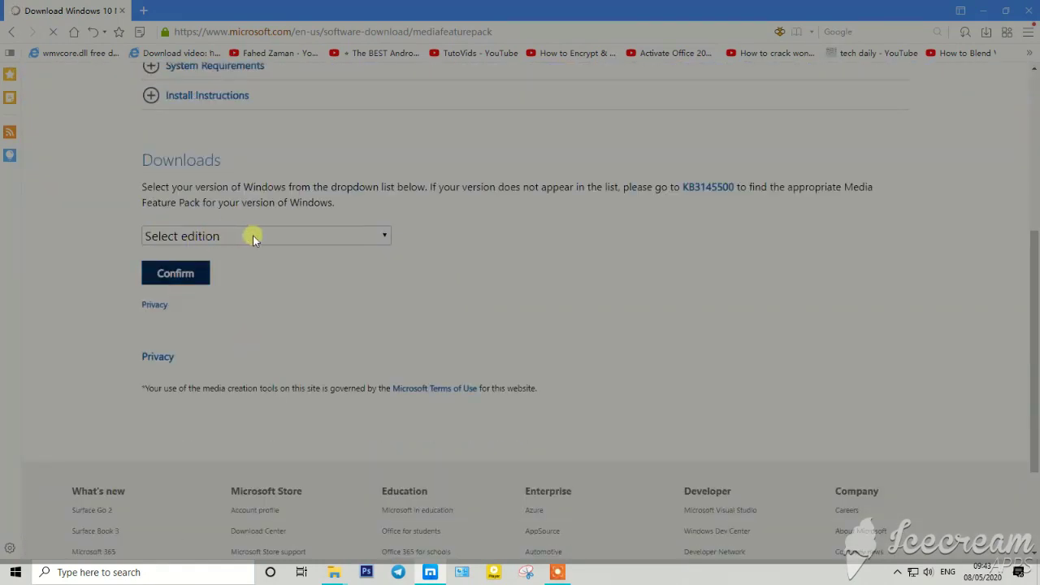
left_click(383, 234)
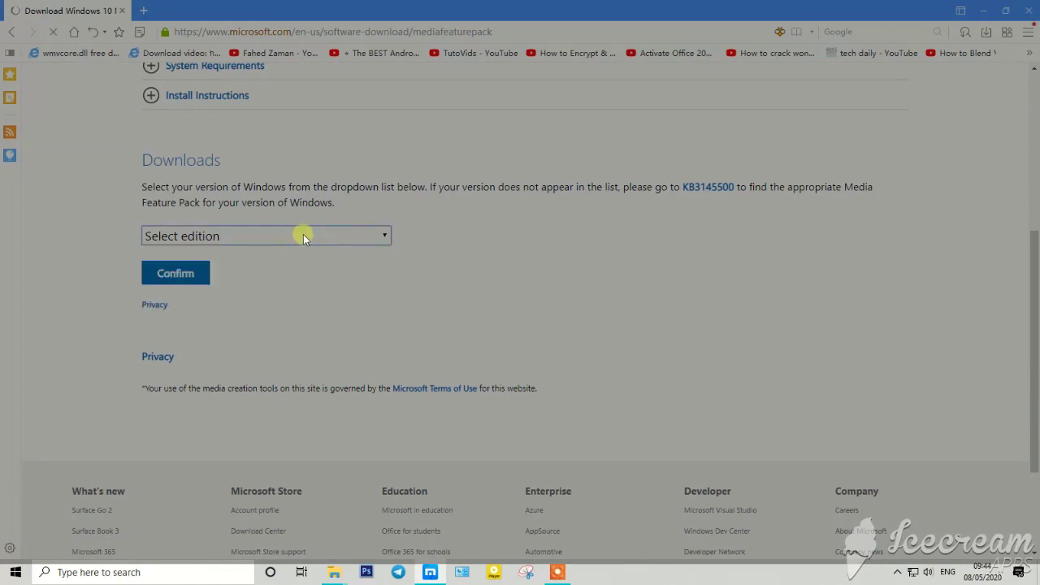
left_click(364, 236)
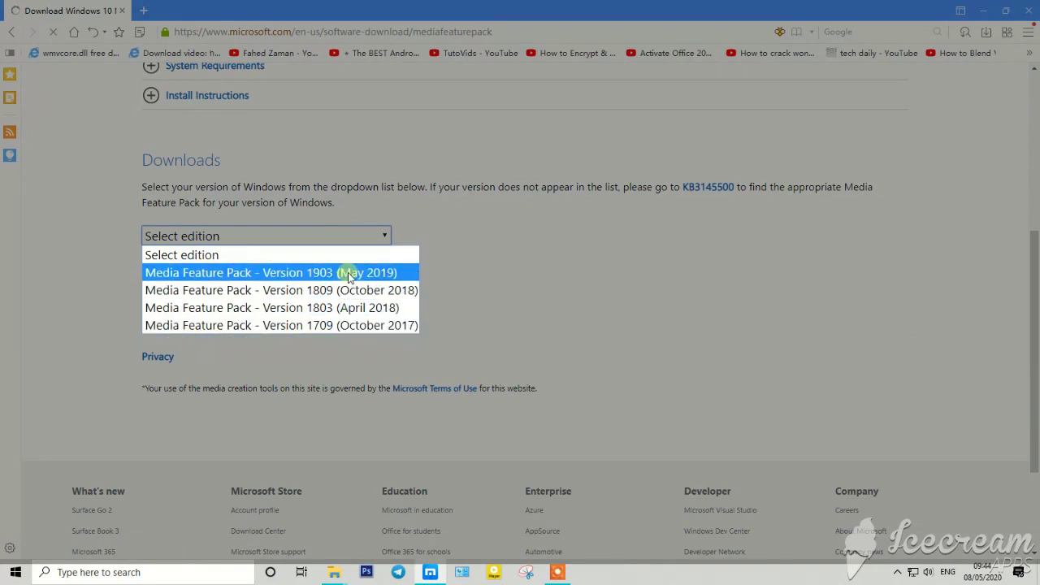
left_click(347, 275)
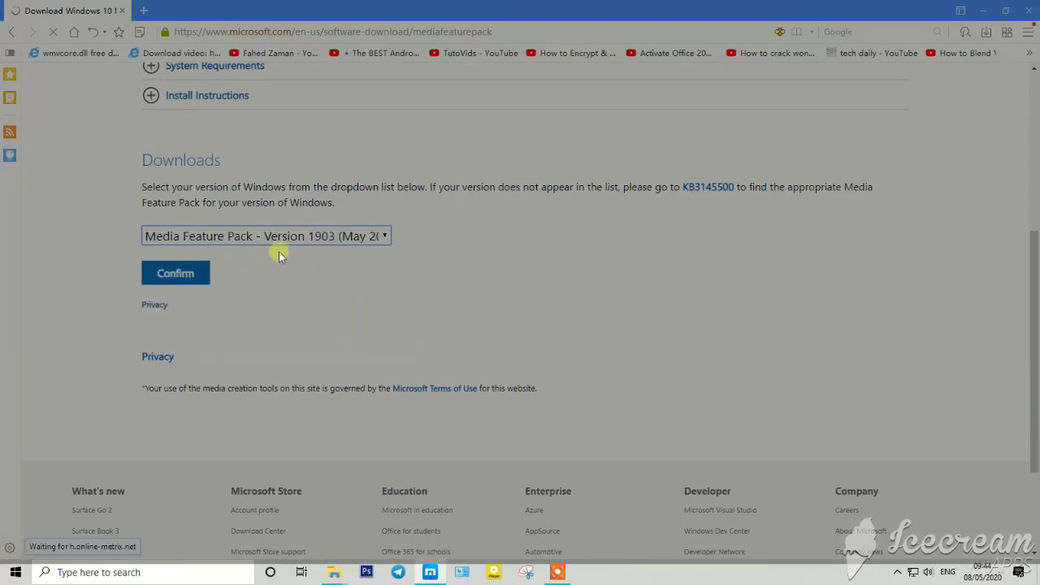
left_click(175, 273)
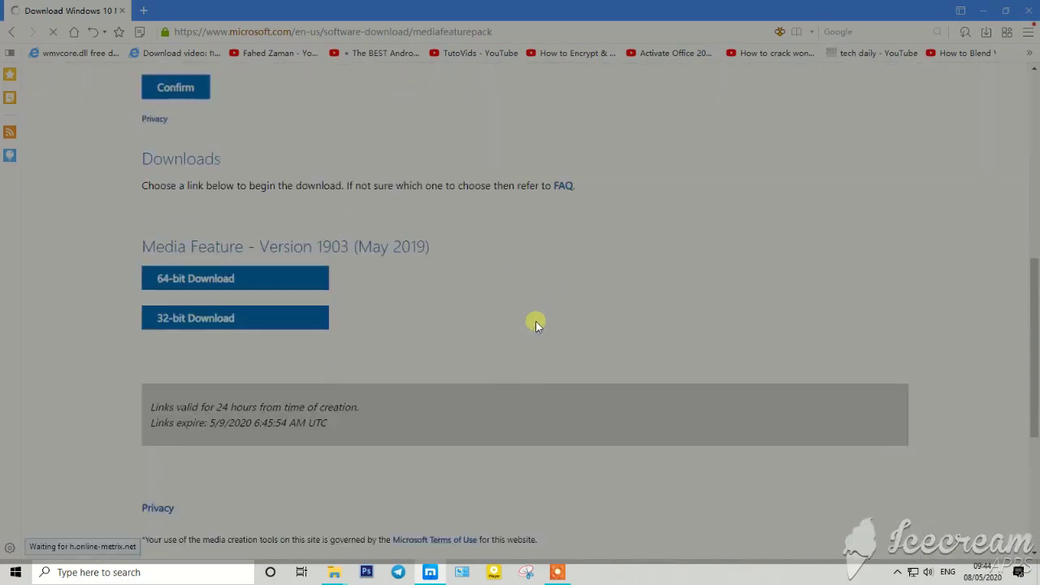
scroll(536, 323, "down", 1)
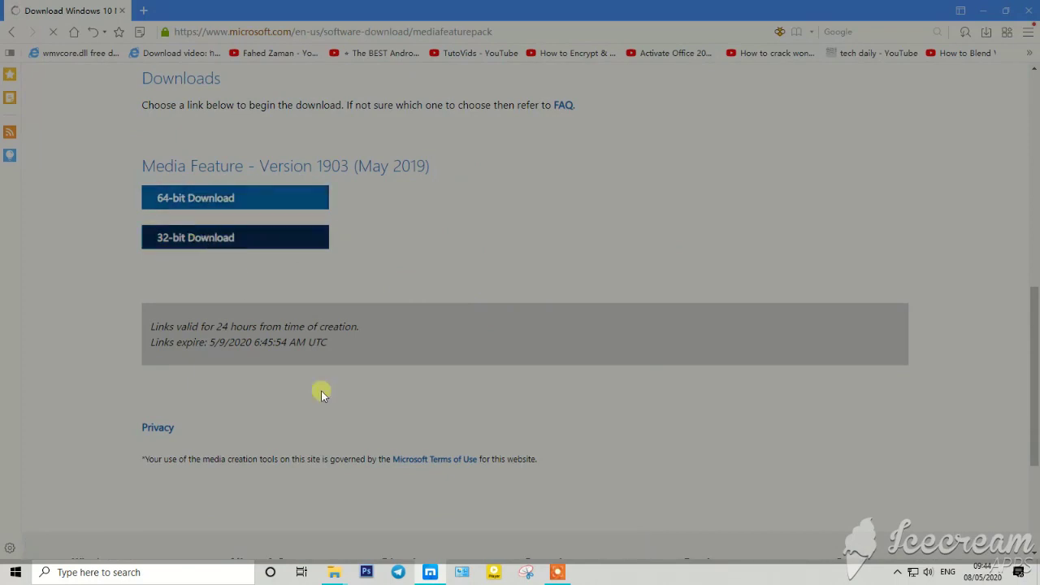
left_click(209, 234)
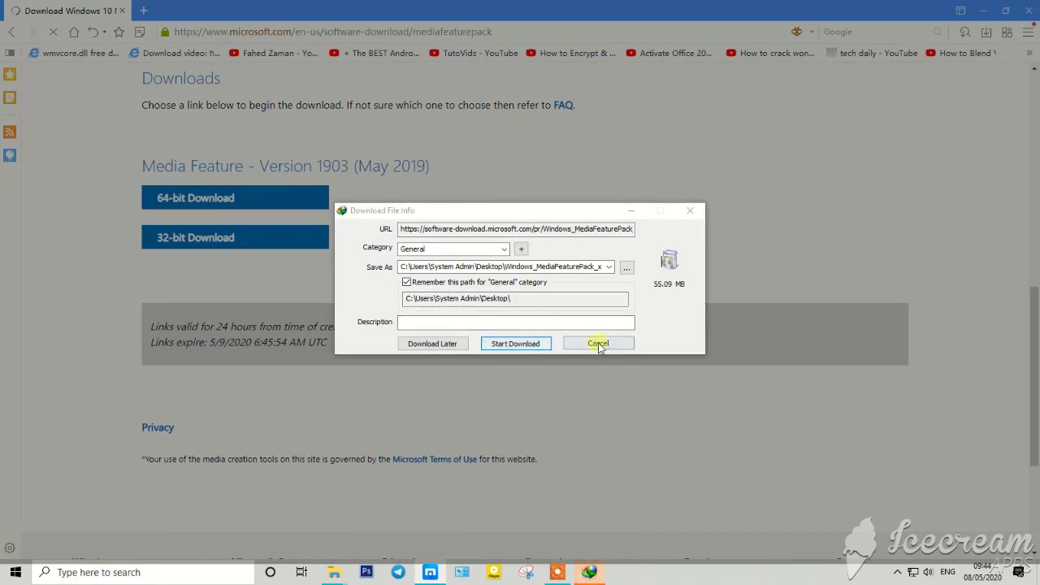
Step: Switch to the Maxthon browser and go to dll-files.com
mouse_move(567, 577)
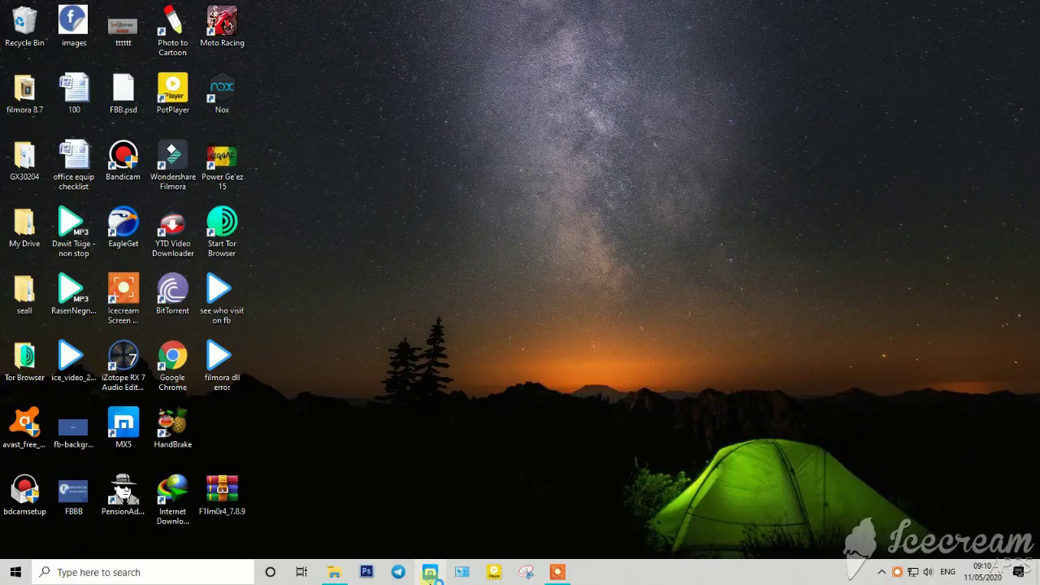
left_click(432, 575)
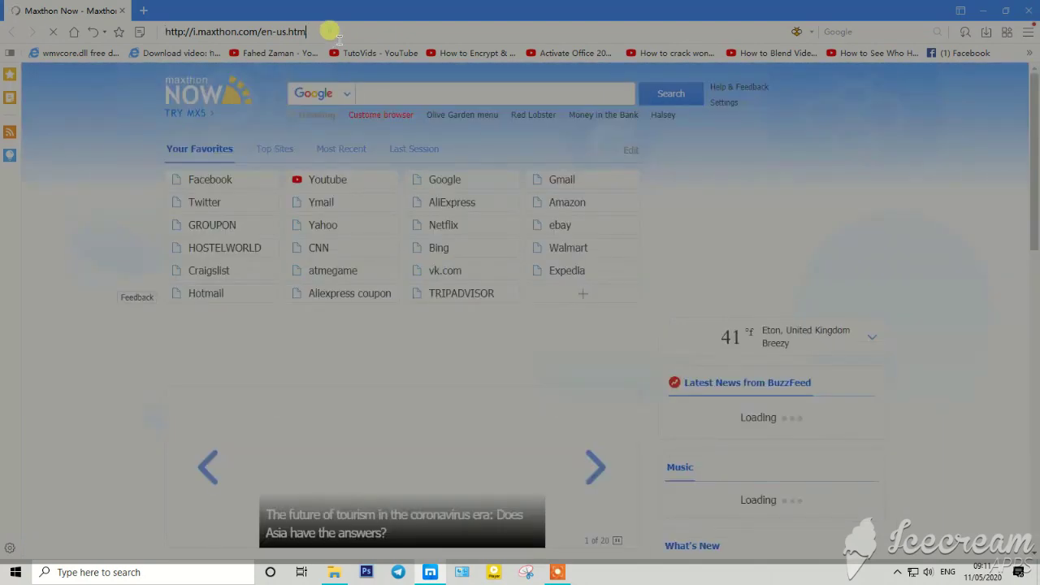
key("ctrl+a")
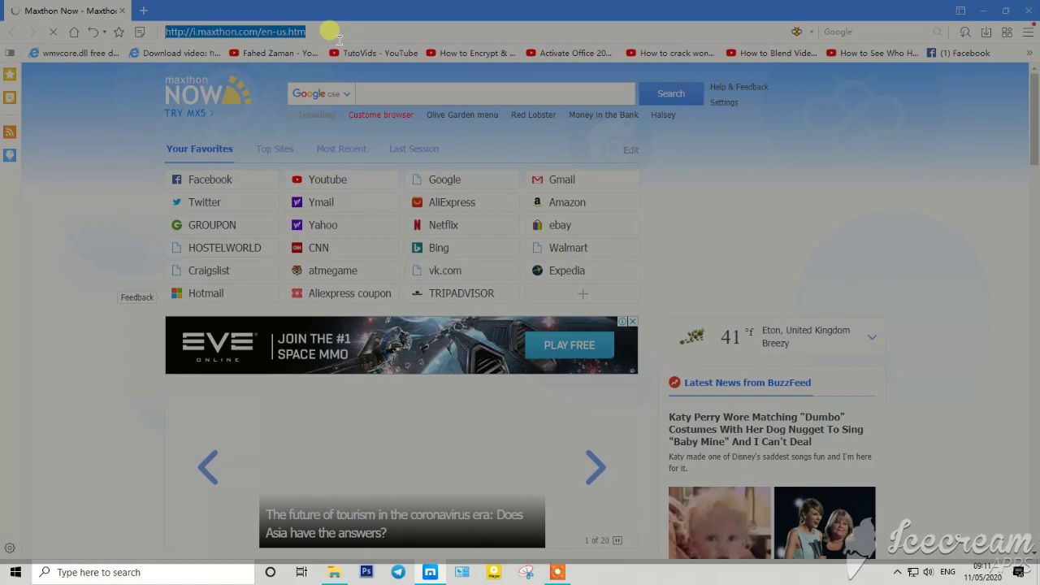
type("d")
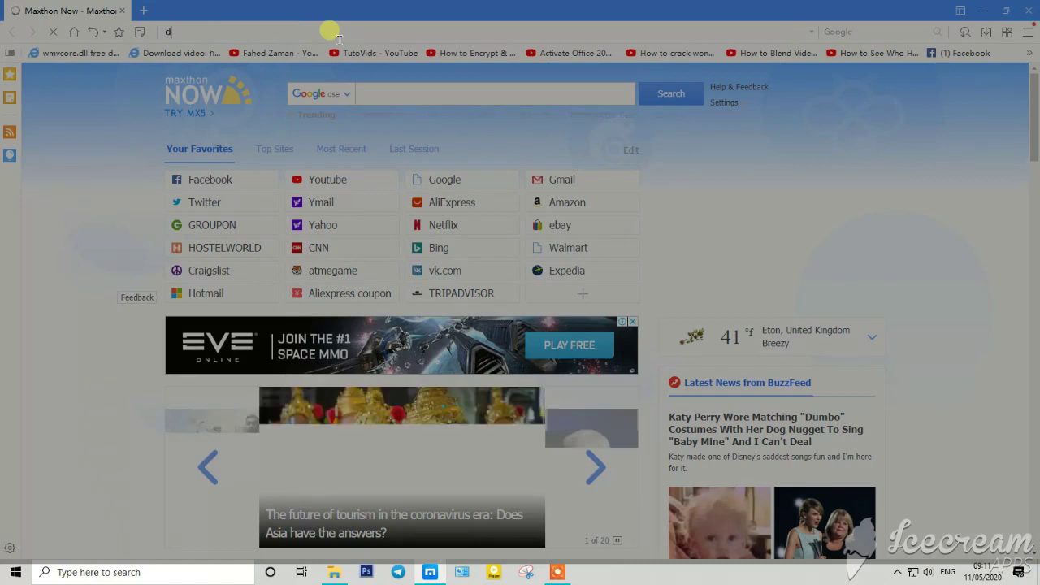
type("l")
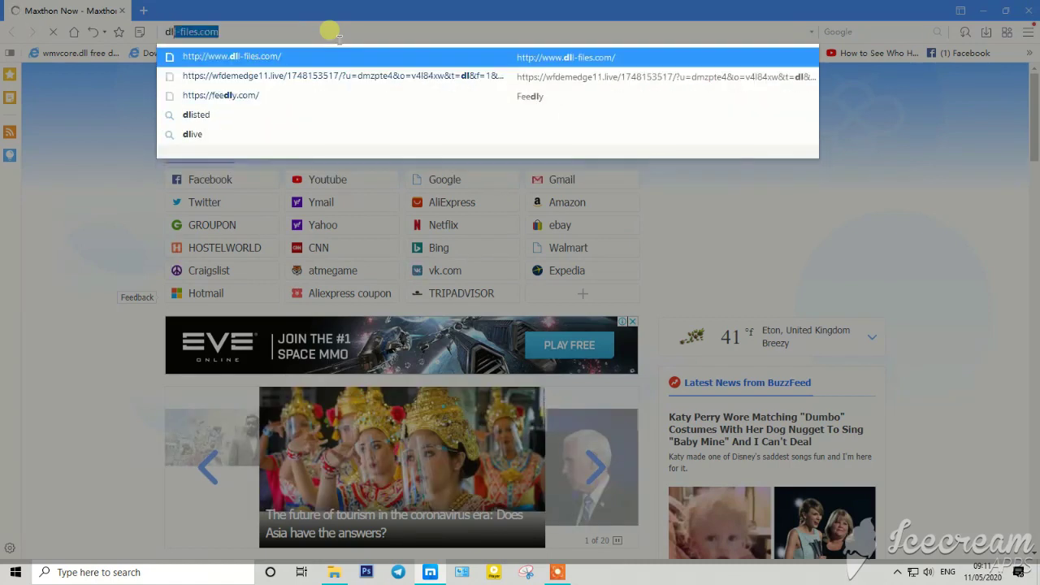
type("l")
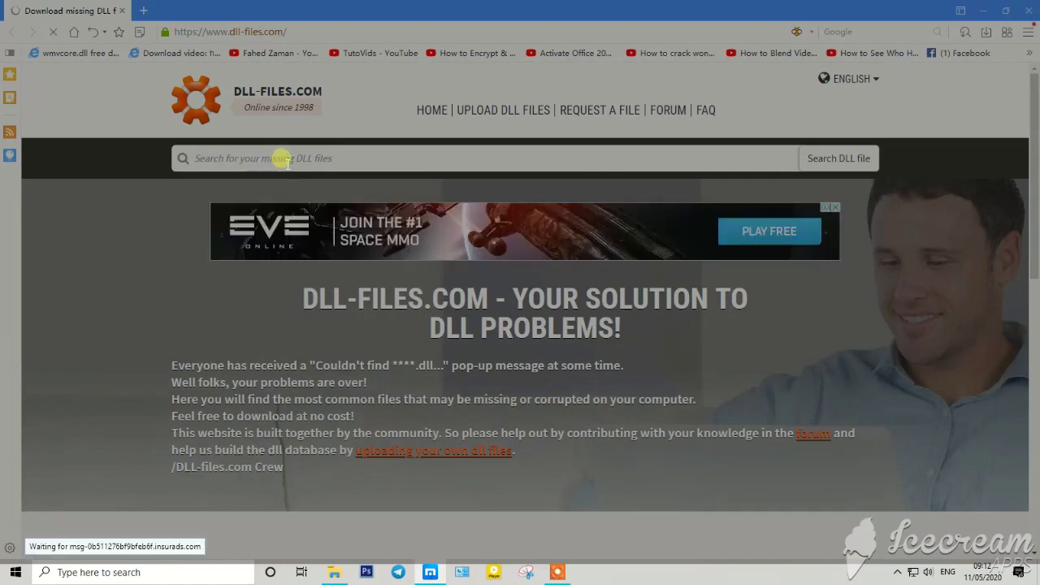
Step: Search the DLL-files site for wmvcore.dll
left_click(287, 163)
type("wmv")
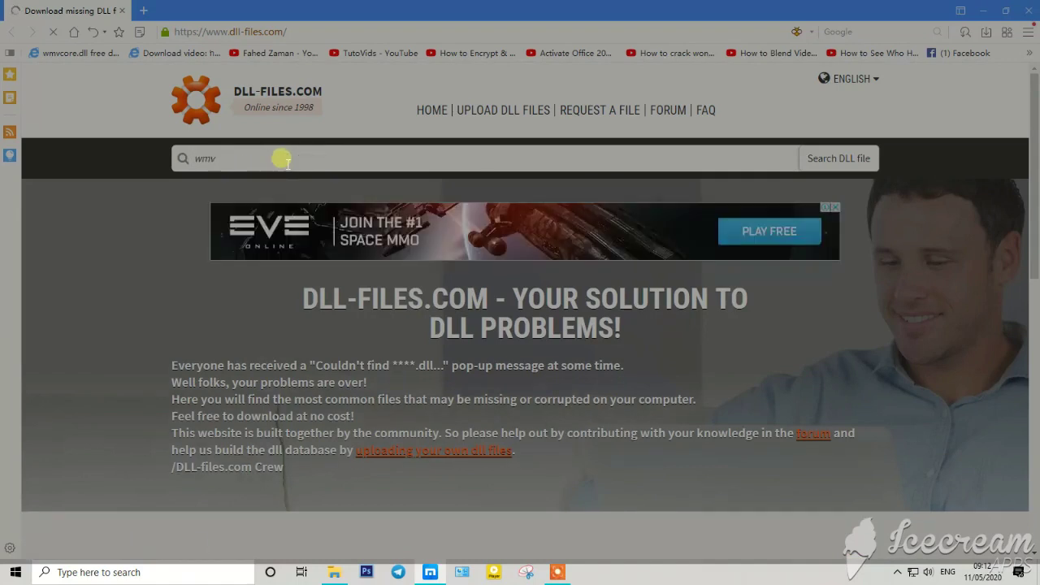
type("core.dll")
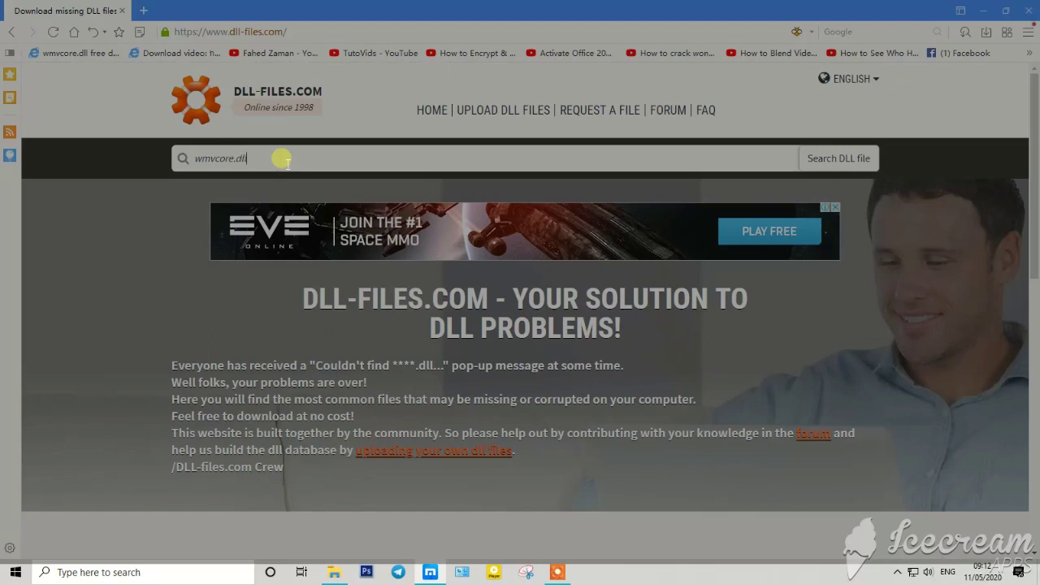
key("Return")
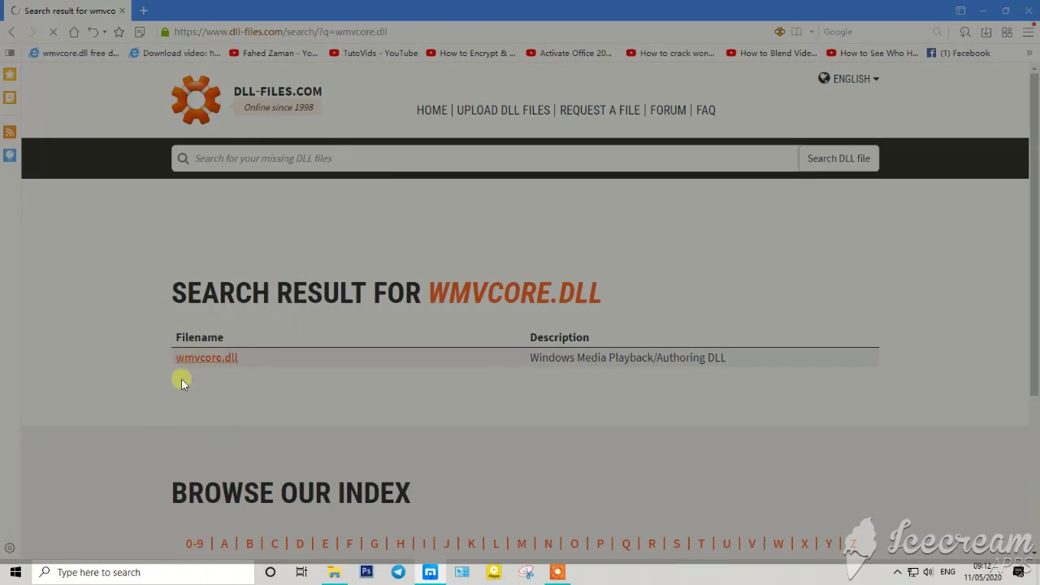
Step: Open the wmvcore.dll entry and examine the version and architecture of the files offered
left_click(236, 362)
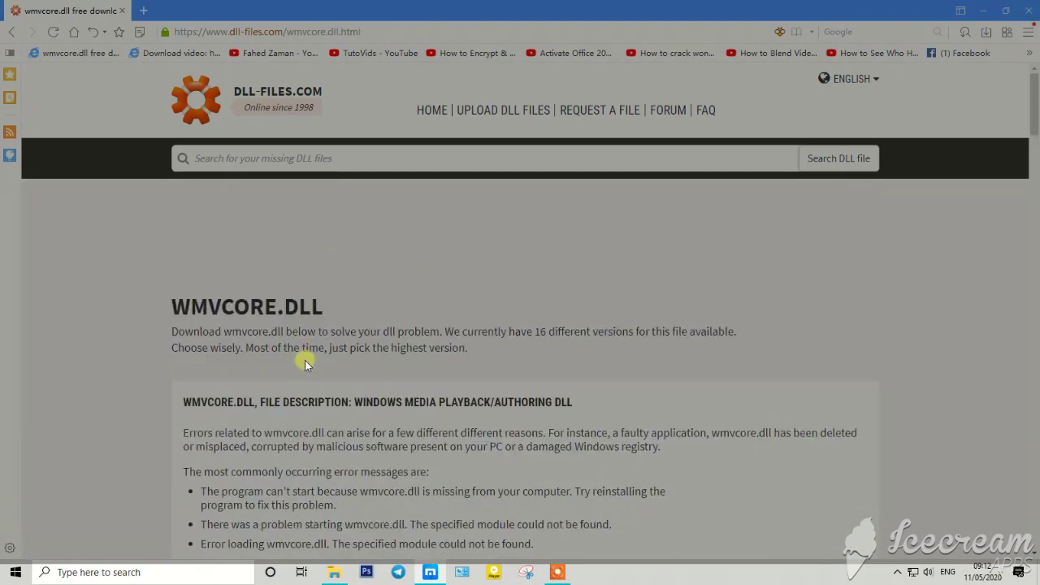
scroll(307, 360, "down", 2)
scroll(308, 363, "down", 10)
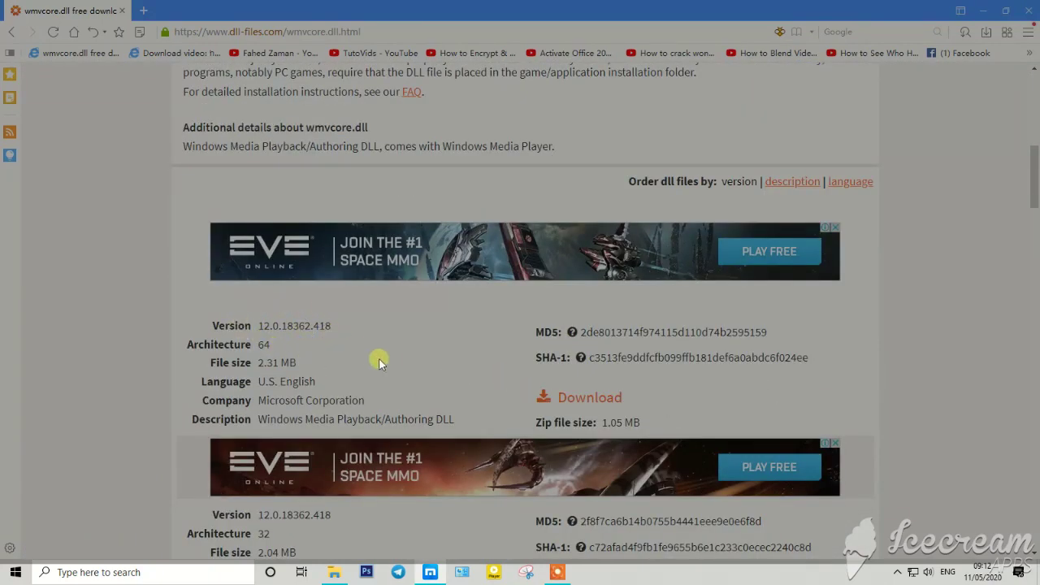
scroll(382, 360, "down", 3)
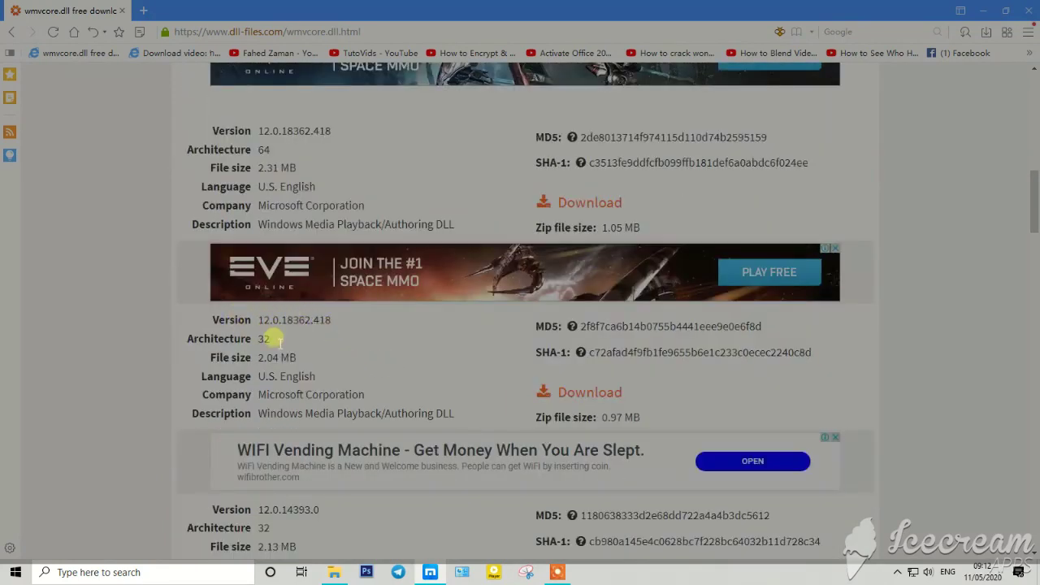
left_click(835, 248)
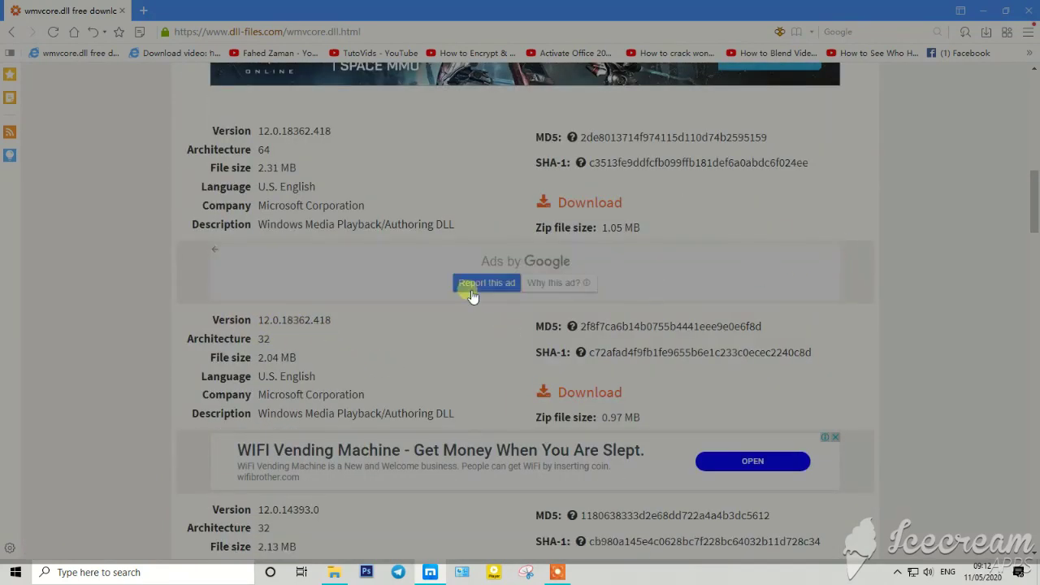
scroll(296, 390, "down", 2)
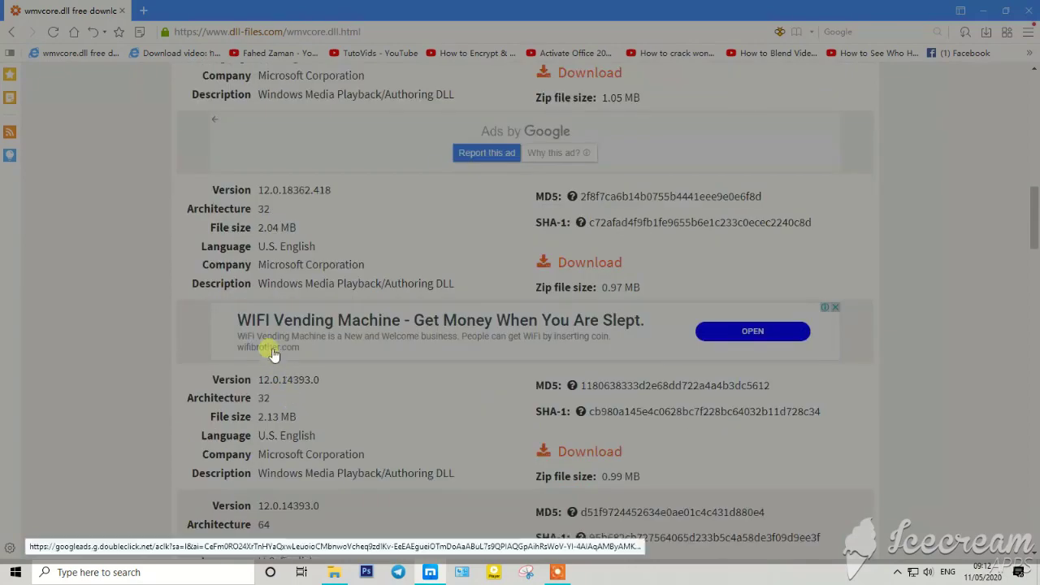
scroll(351, 402, "down", 2)
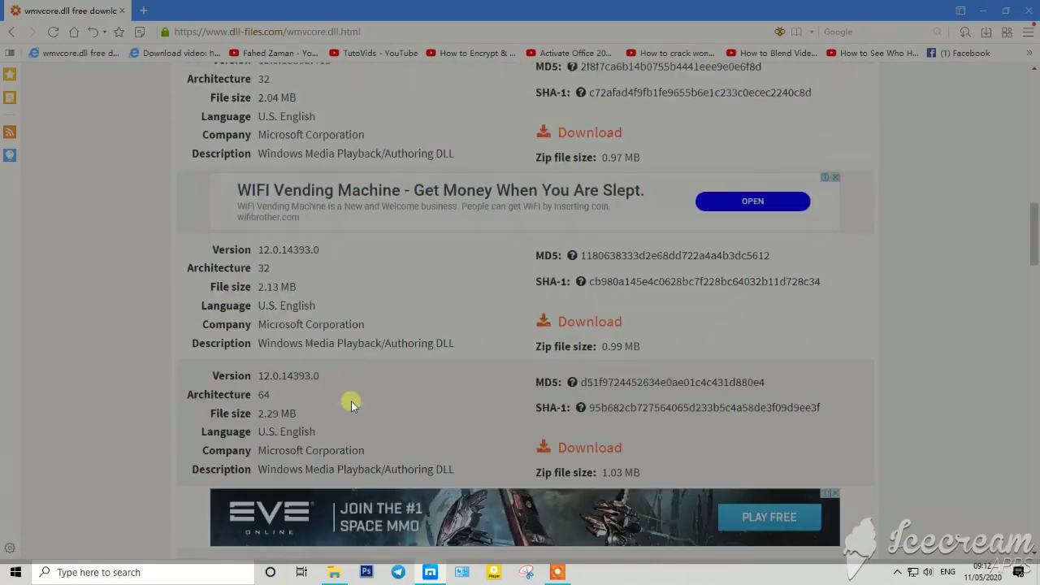
scroll(313, 419, "down", 4)
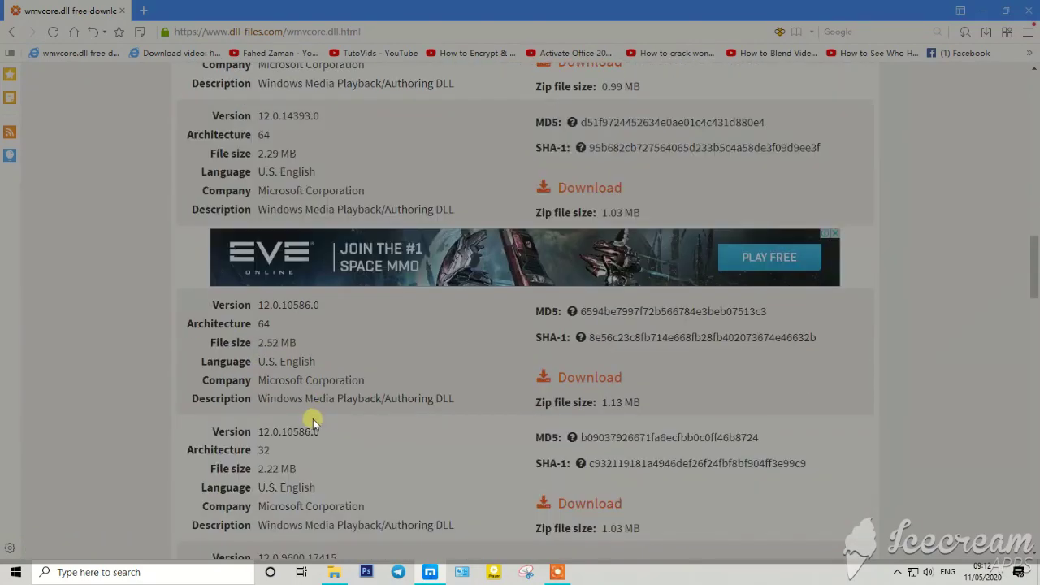
scroll(294, 410, "down", 3)
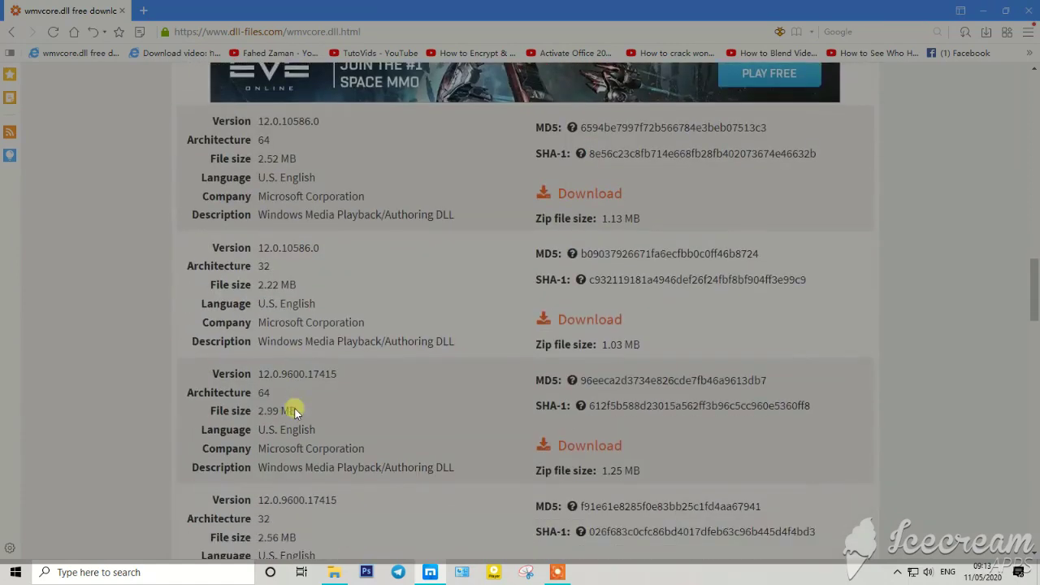
scroll(294, 411, "up", 6)
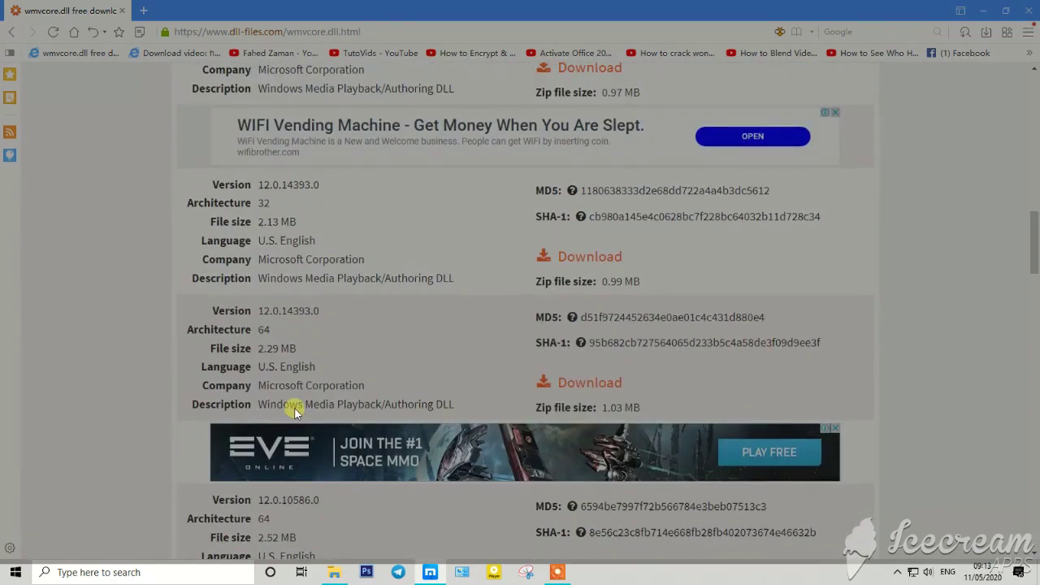
scroll(297, 411, "up", 5)
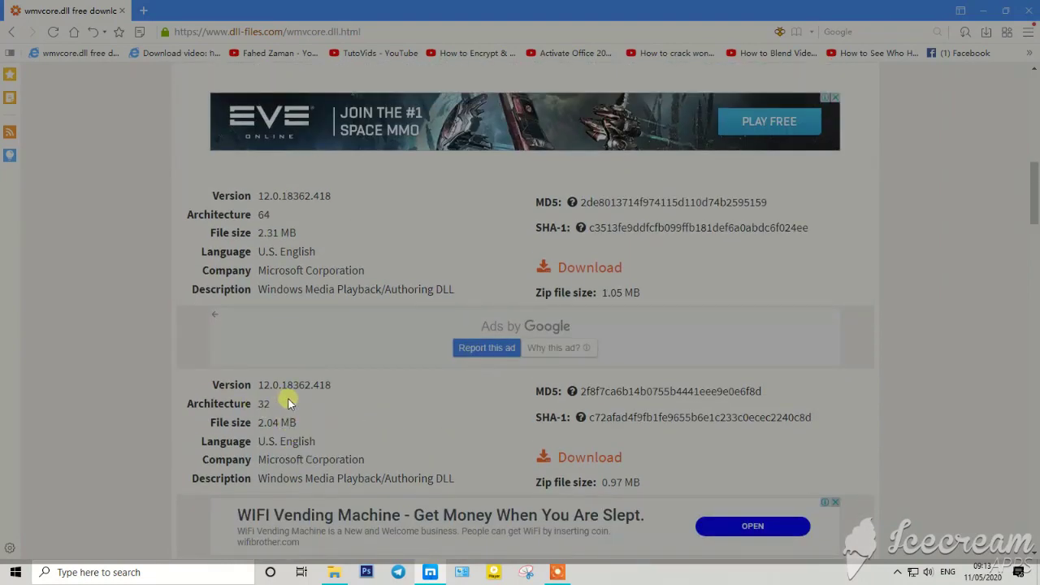
Step: Download the 32-bit wmvcore.dll version 12.0.18362.418 as wmvcore_3.zip into the Compressed downloads folder
scroll(288, 403, "up", 3)
scroll(289, 402, "down", 4)
left_click(589, 459)
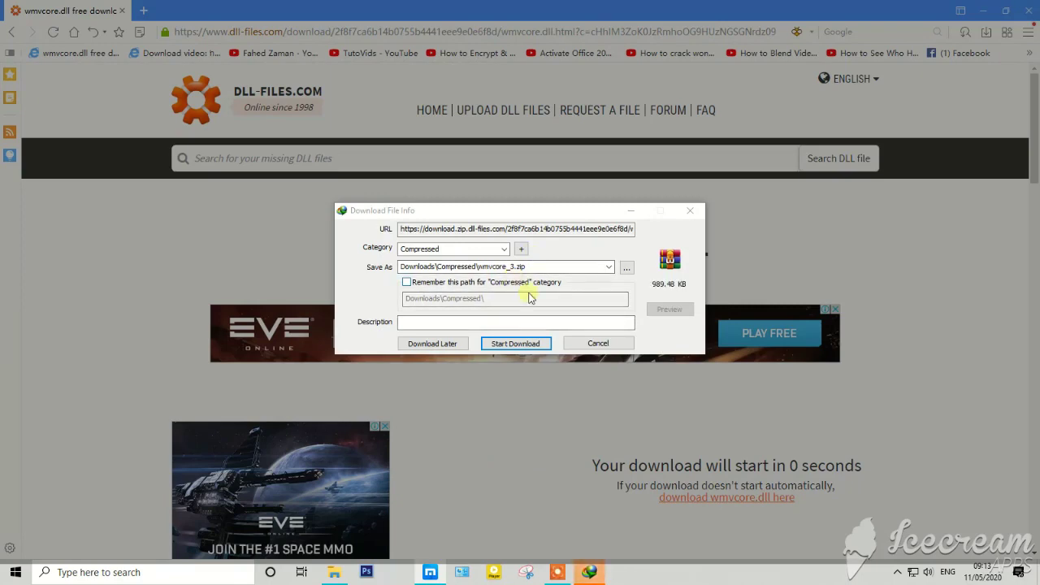
left_click(536, 343)
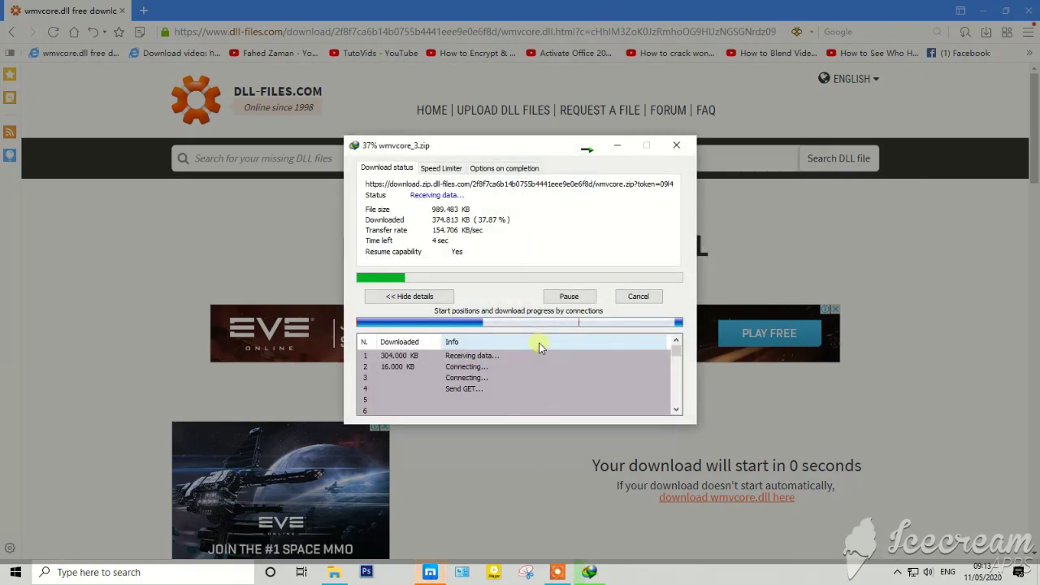
Step: Switch to File Explorer and look through the filmora 8.7 and My Drive folders on the Desktop
left_click(333, 574)
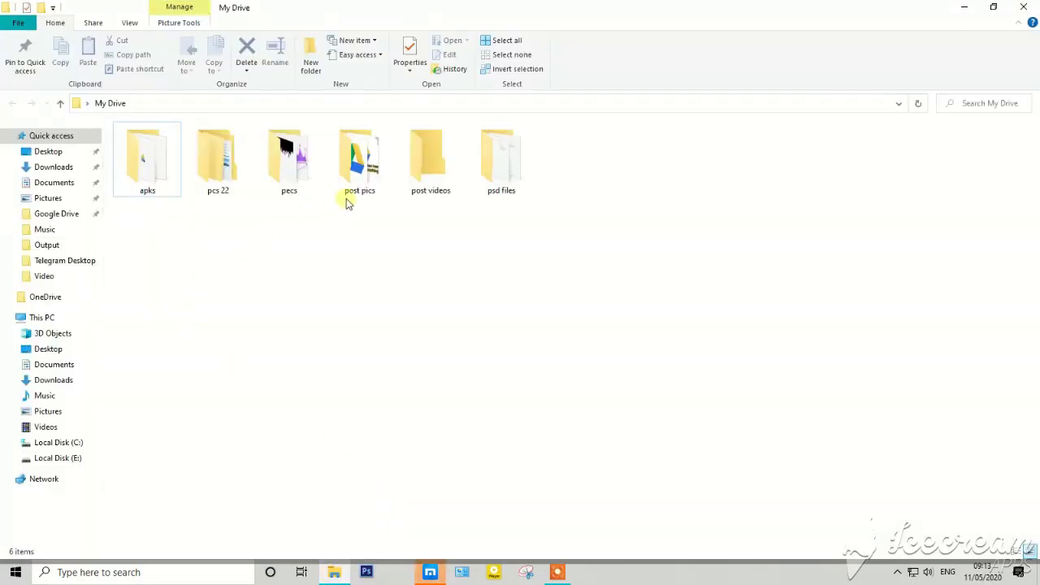
left_click(49, 151)
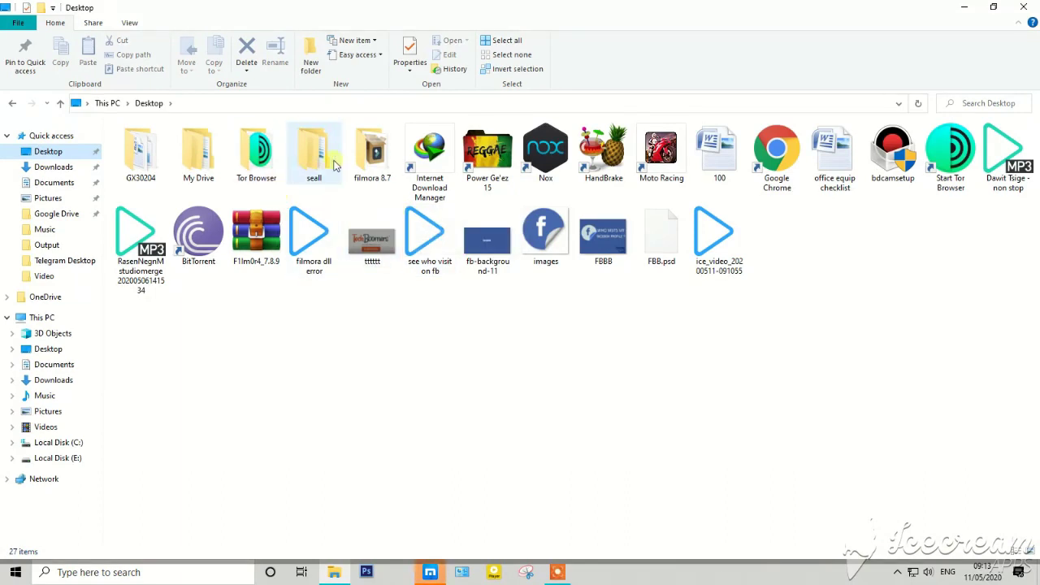
left_click(363, 160)
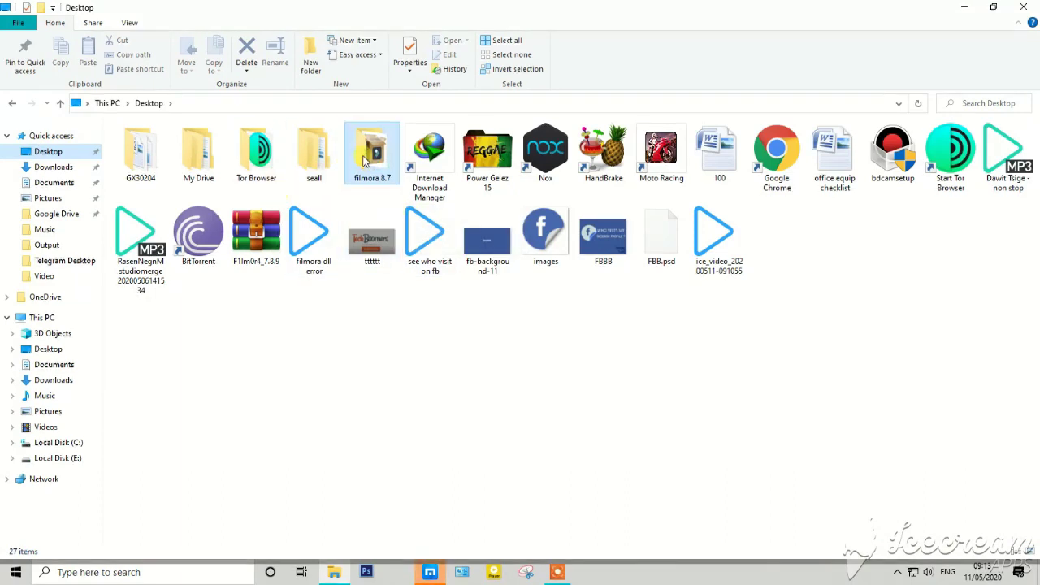
double_click(364, 161)
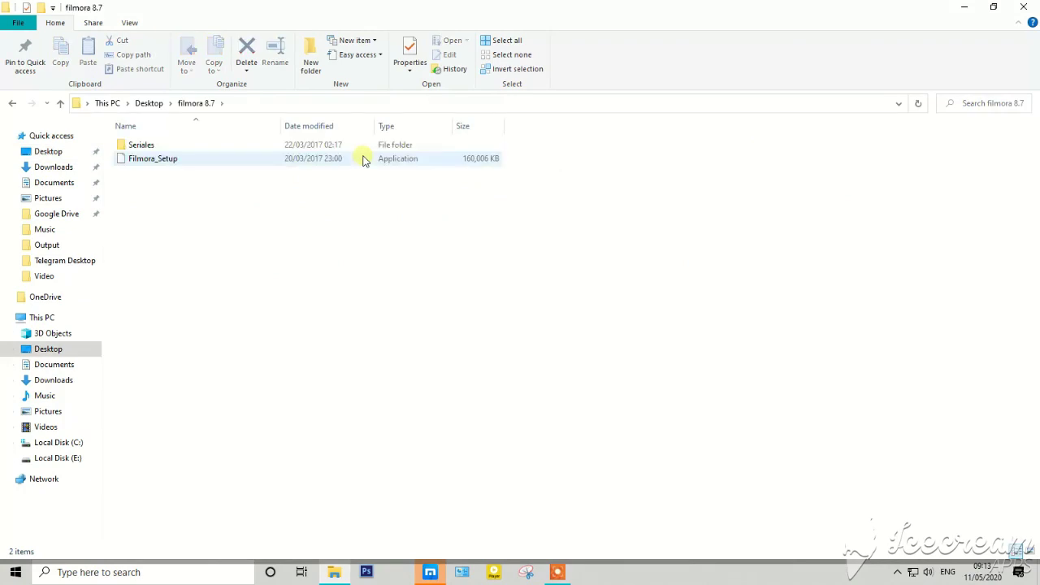
left_click(61, 105)
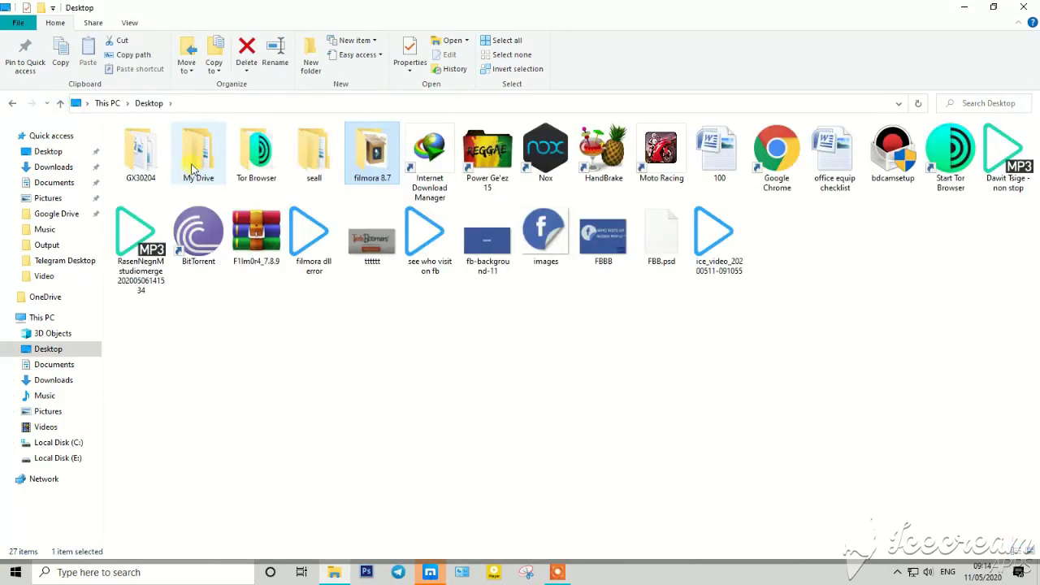
double_click(195, 159)
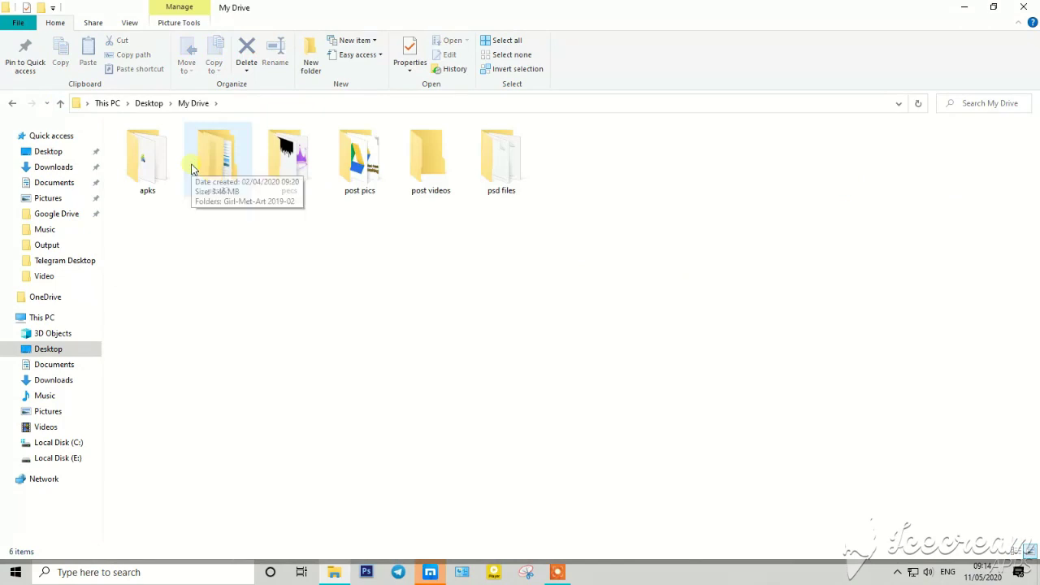
left_click(60, 103)
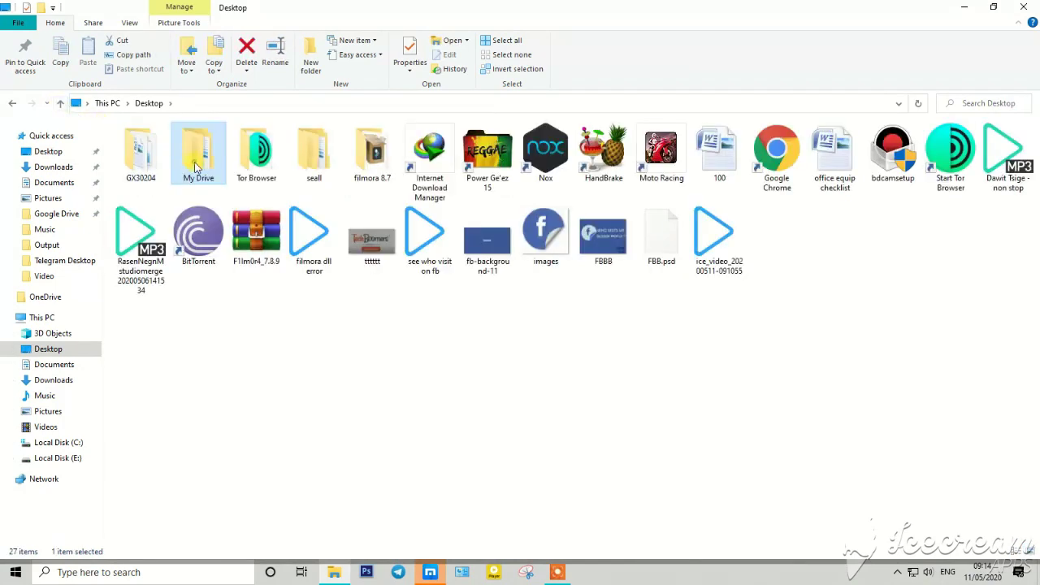
double_click(199, 158)
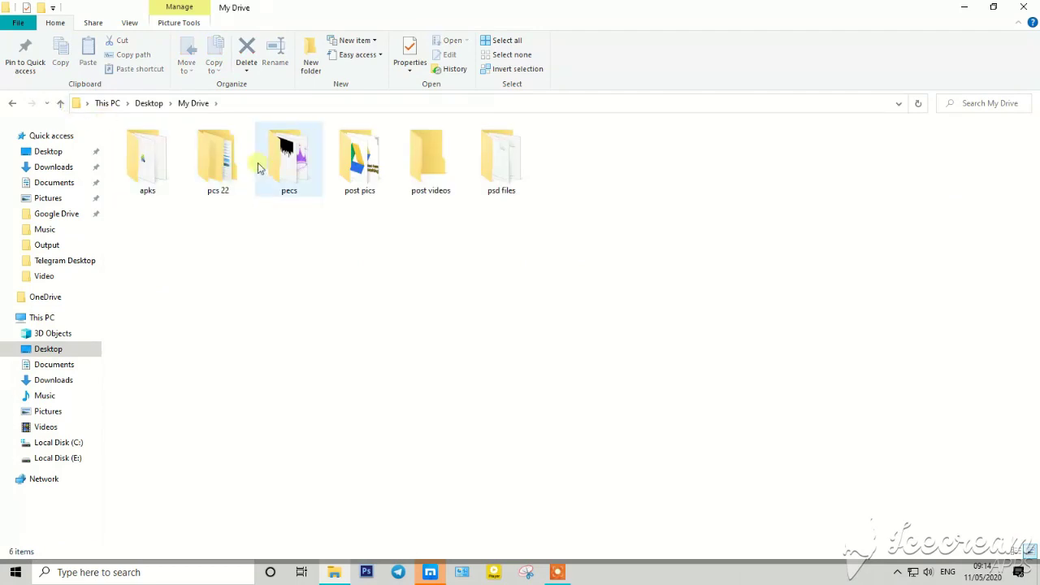
left_click(61, 104)
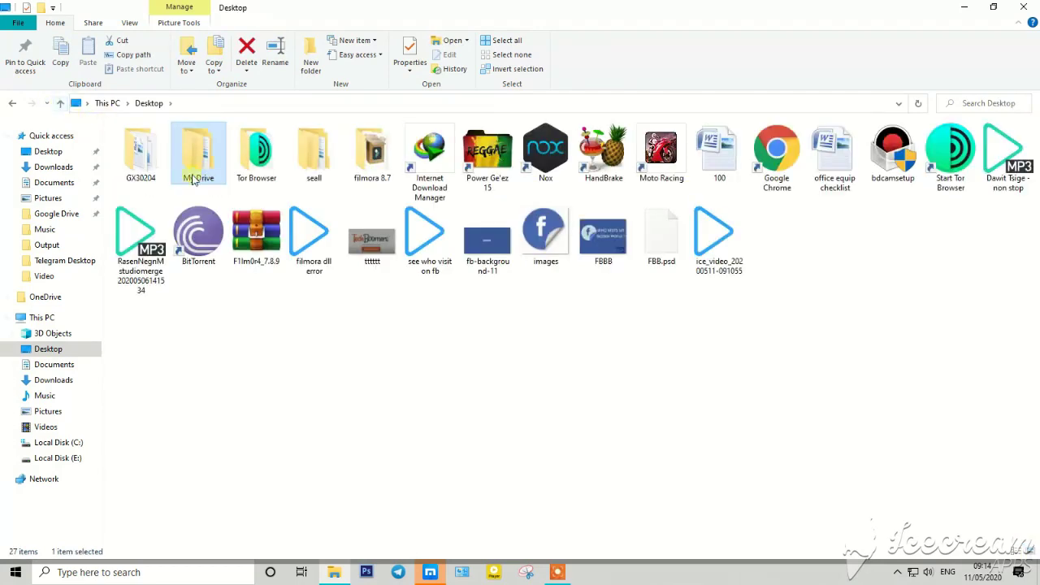
left_click(965, 7)
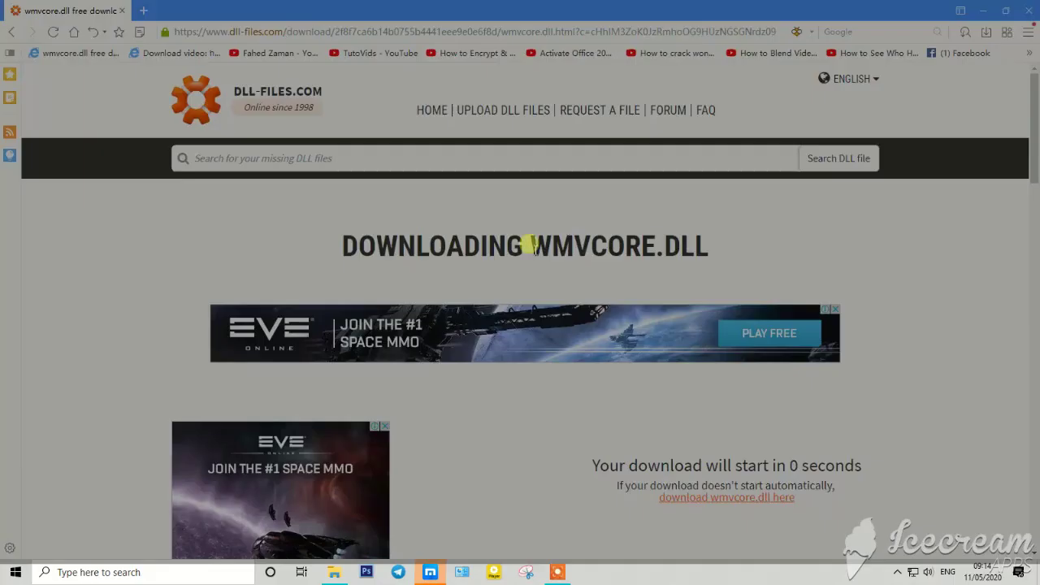
left_click(268, 162)
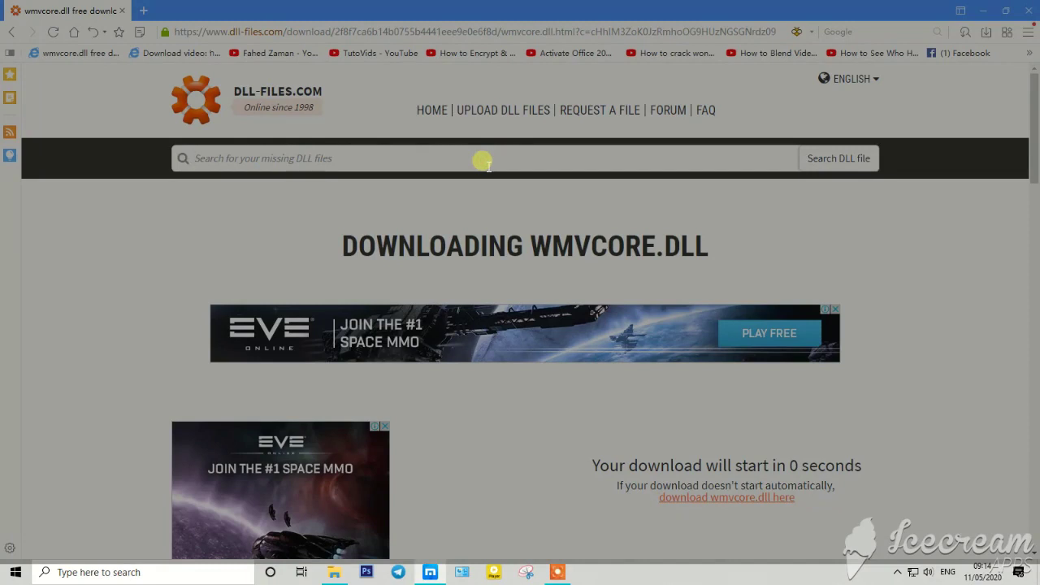
type("w")
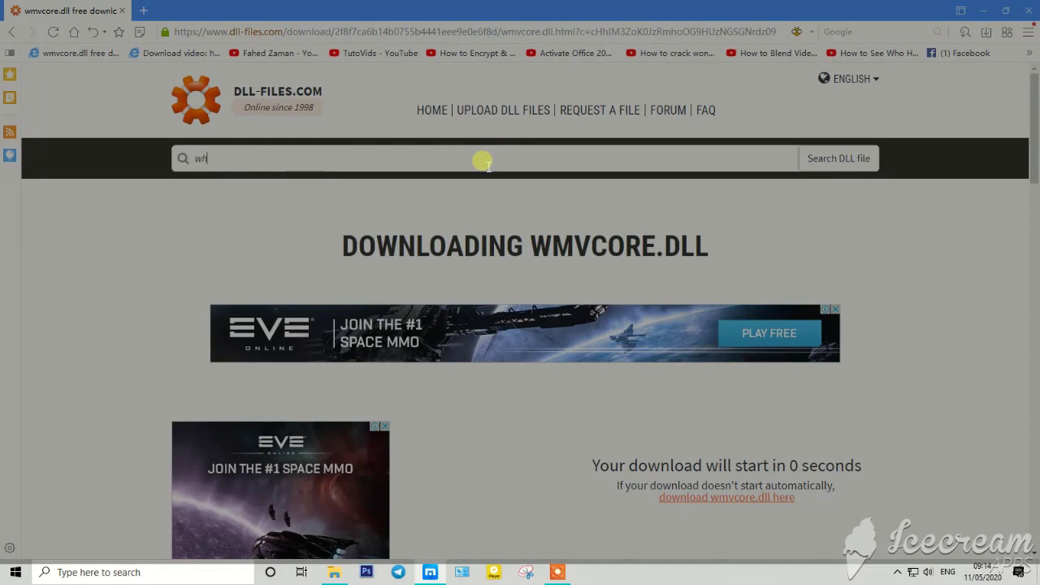
key("BackSpace")
key("BackSpace")
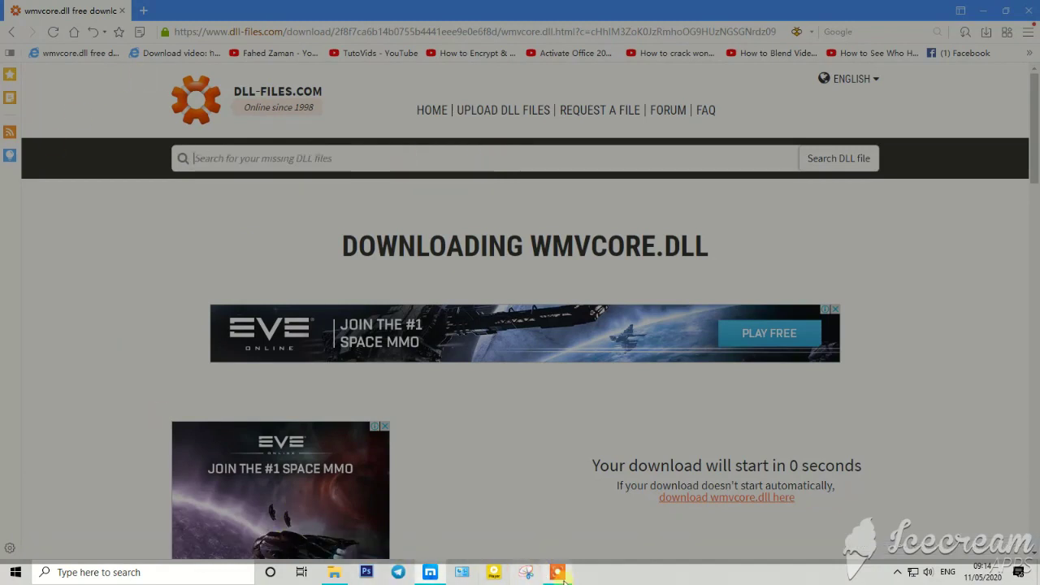
mouse_move(567, 578)
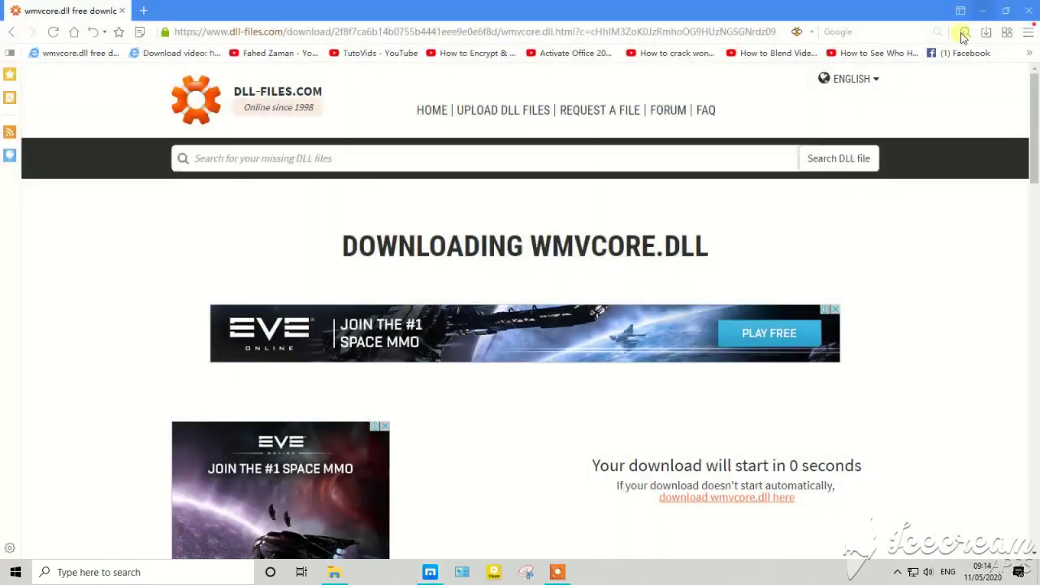
Step: Switch from the browser to File Explorer and open the Compressed folder inside Downloads
left_click(982, 11)
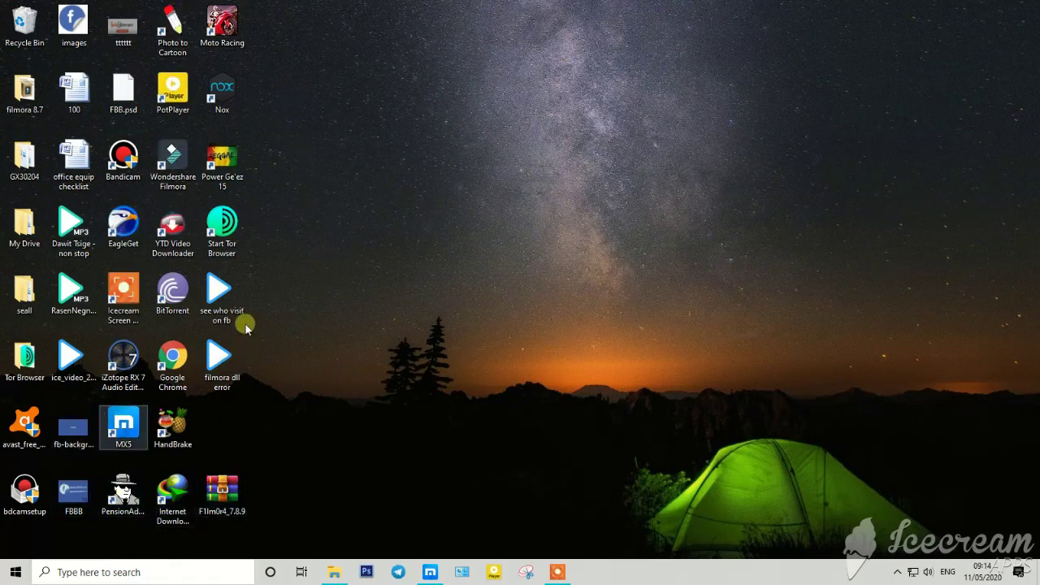
left_click(338, 573)
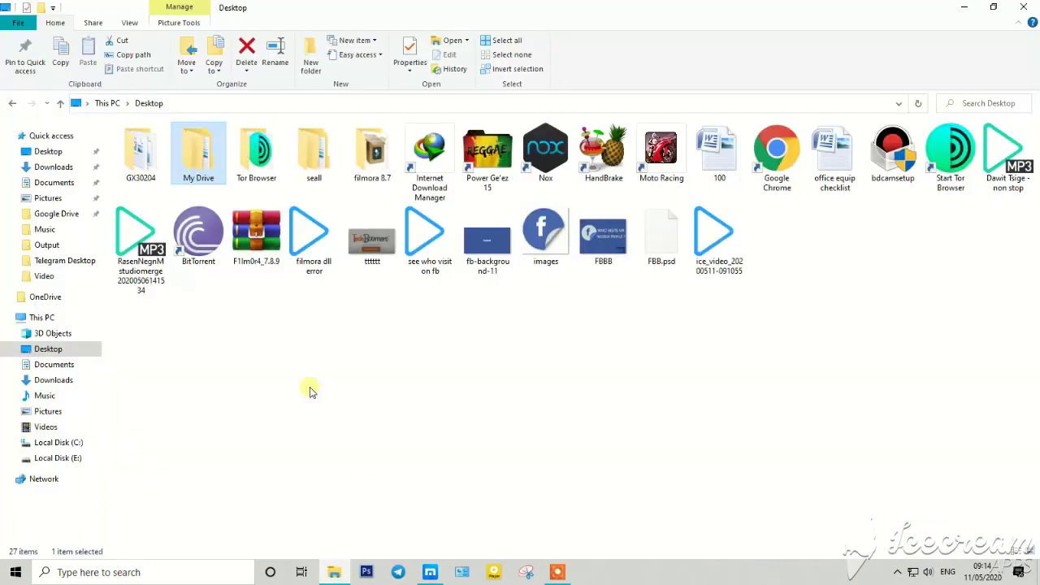
left_click(66, 172)
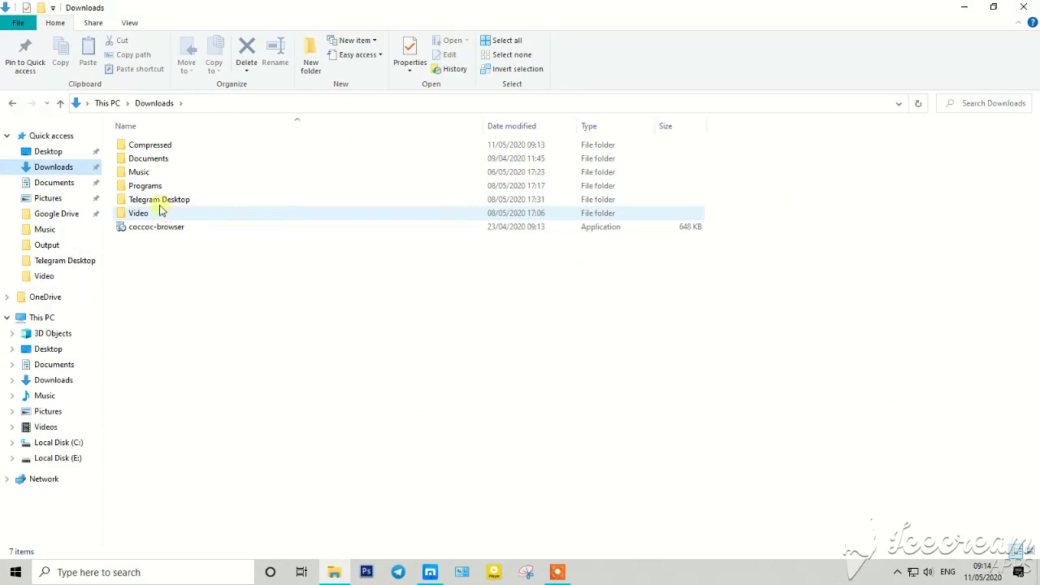
double_click(153, 145)
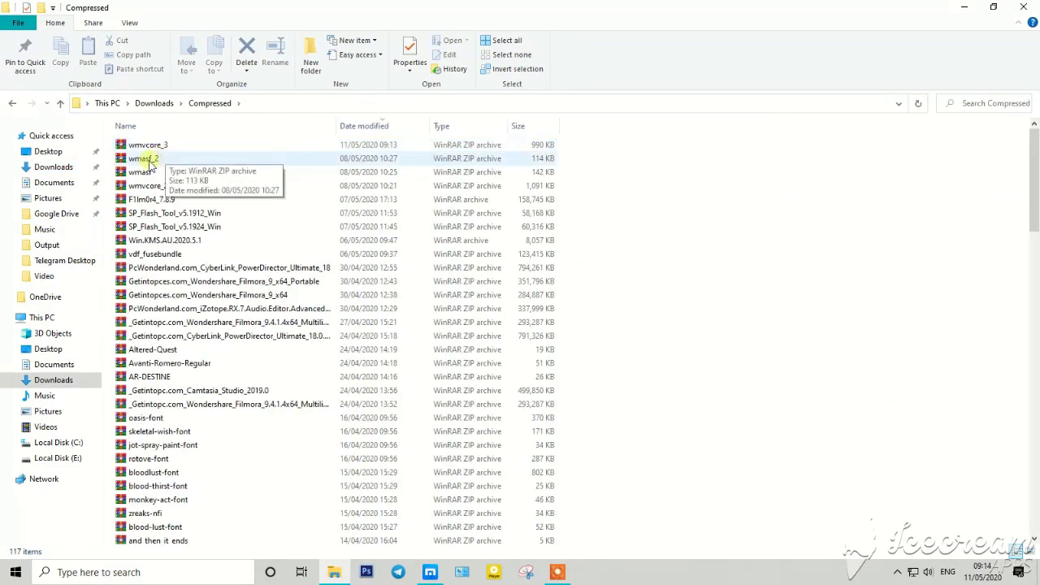
Step: Extract the wmvcore_3 archive into its current folder, replacing the existing WMVCORE.DLL and any other duplicates
left_click(162, 145)
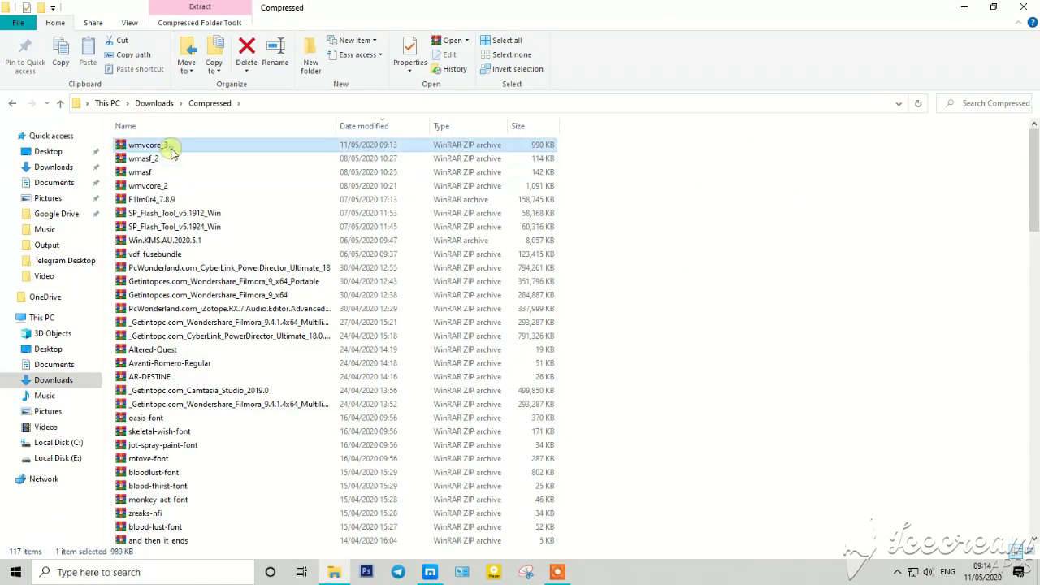
double_click(173, 147)
right_click(173, 147)
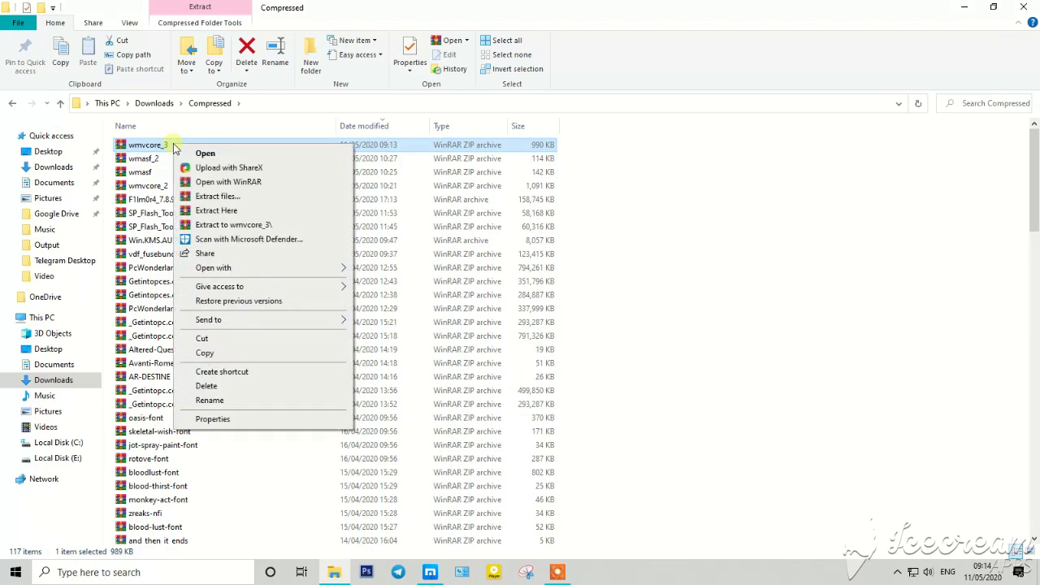
left_click(231, 211)
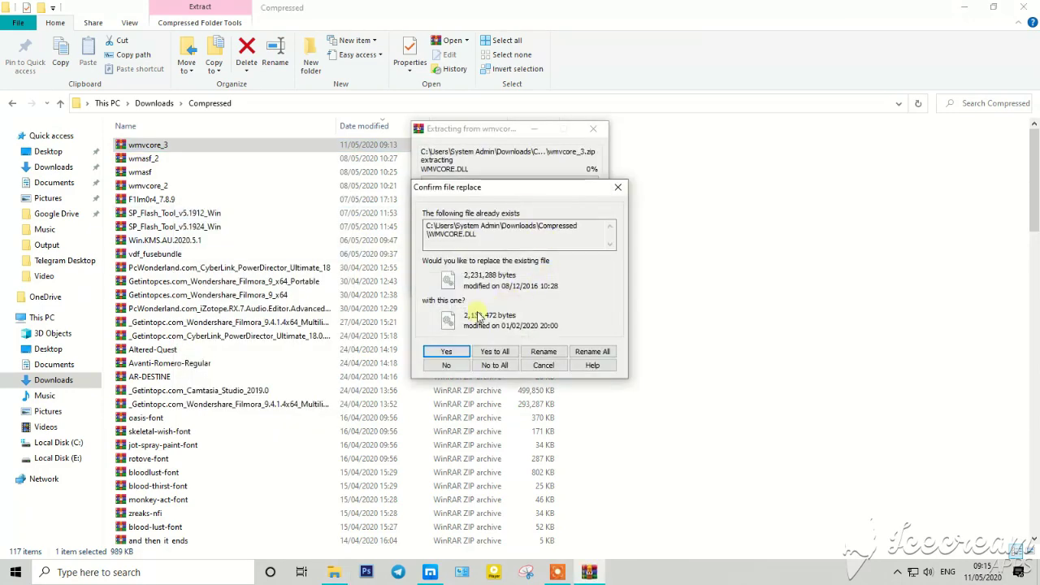
left_click(494, 353)
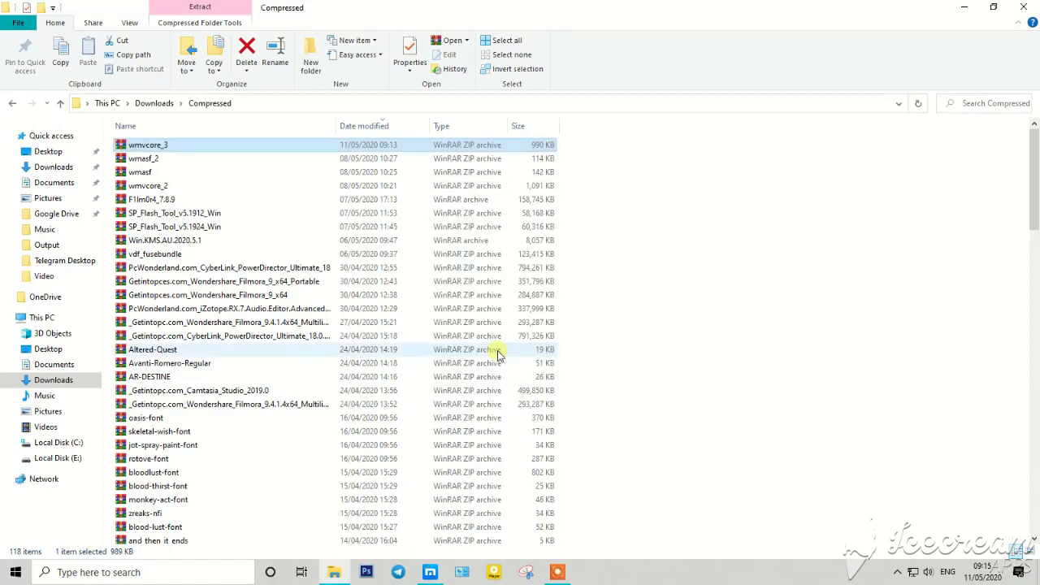
Step: Copy WMVCORE.DLL from the extracted wmvcore_2 folder inside the Compressed folder
scroll(203, 317, "down", 15)
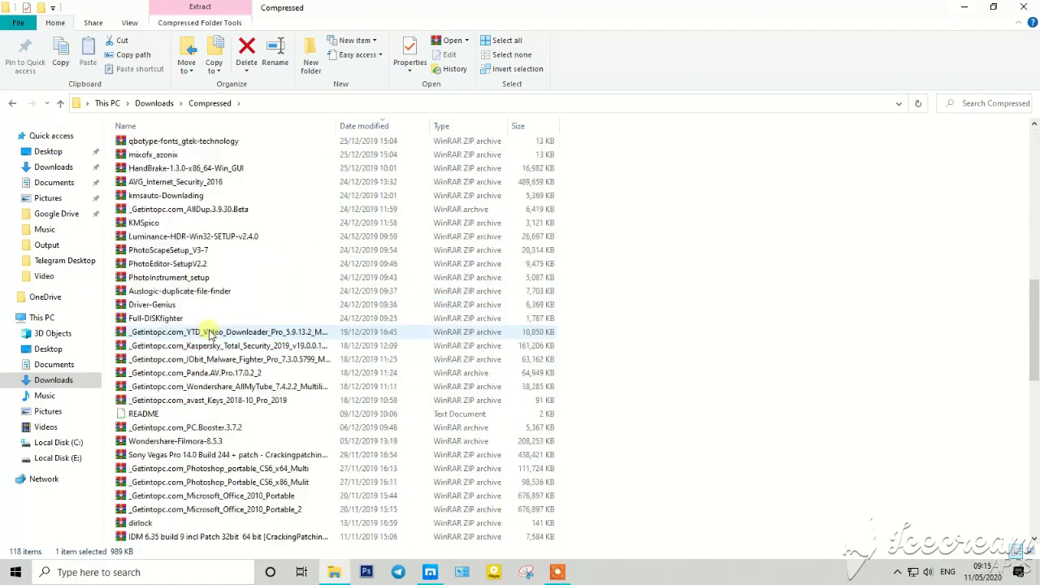
scroll(208, 332, "down", 11)
scroll(187, 293, "up", 2)
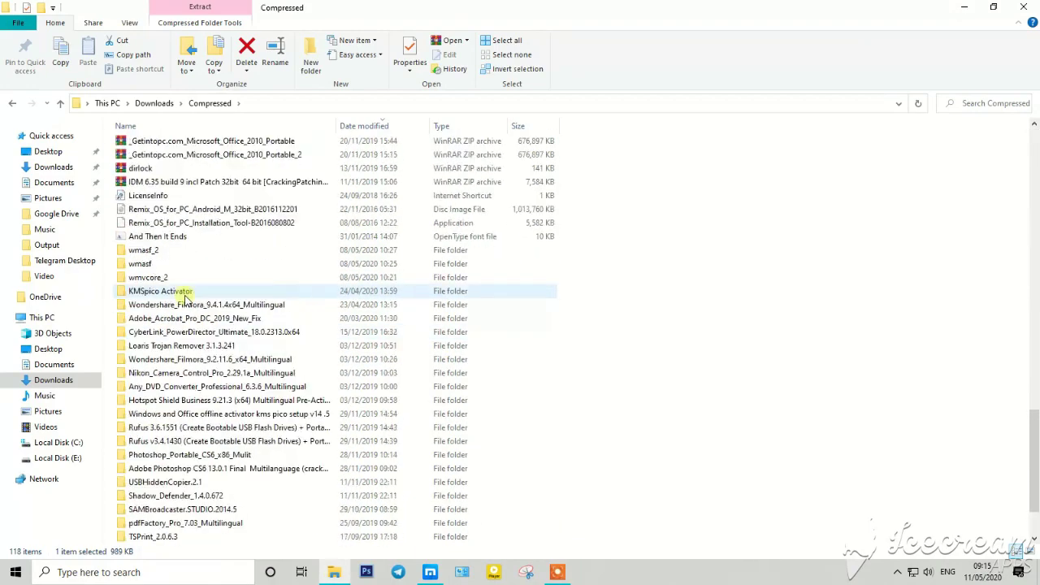
double_click(154, 280)
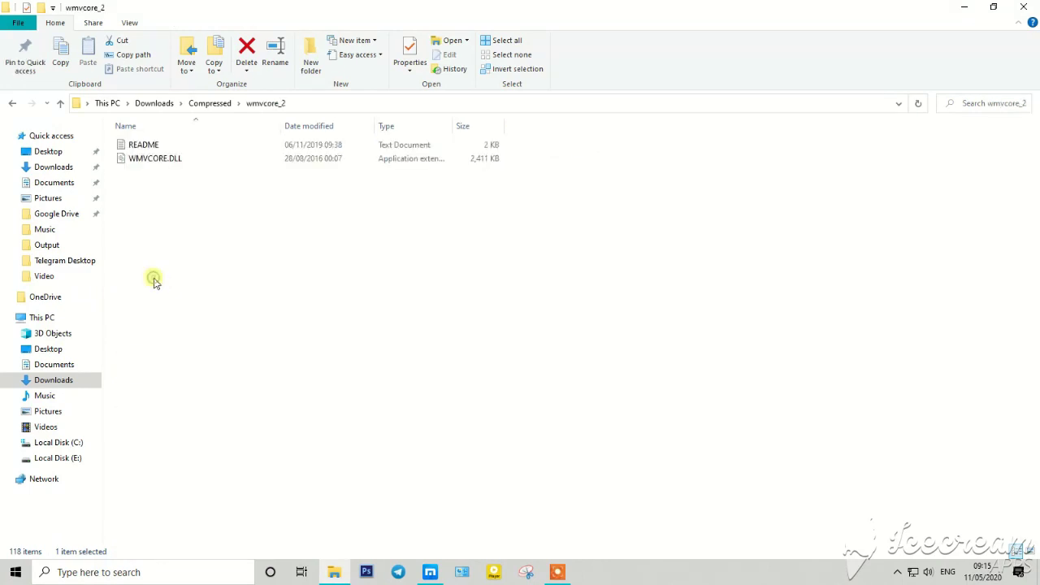
left_click(154, 161)
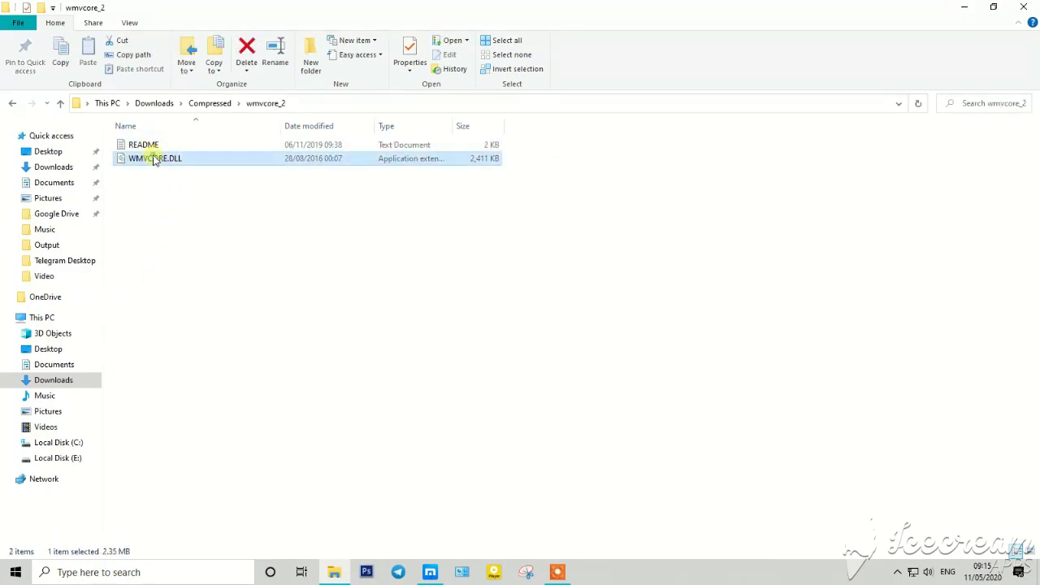
right_click(155, 159)
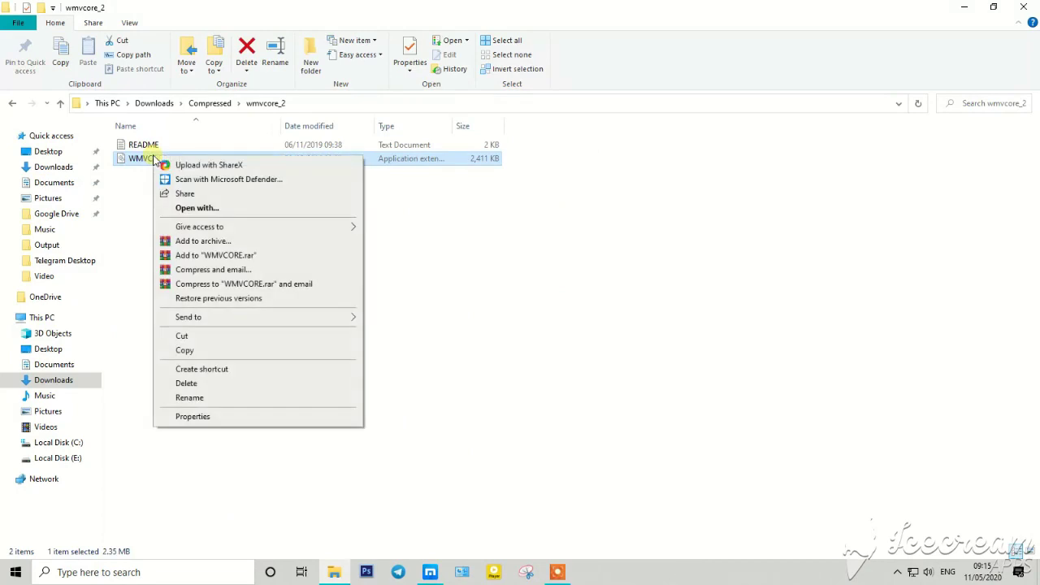
left_click(186, 351)
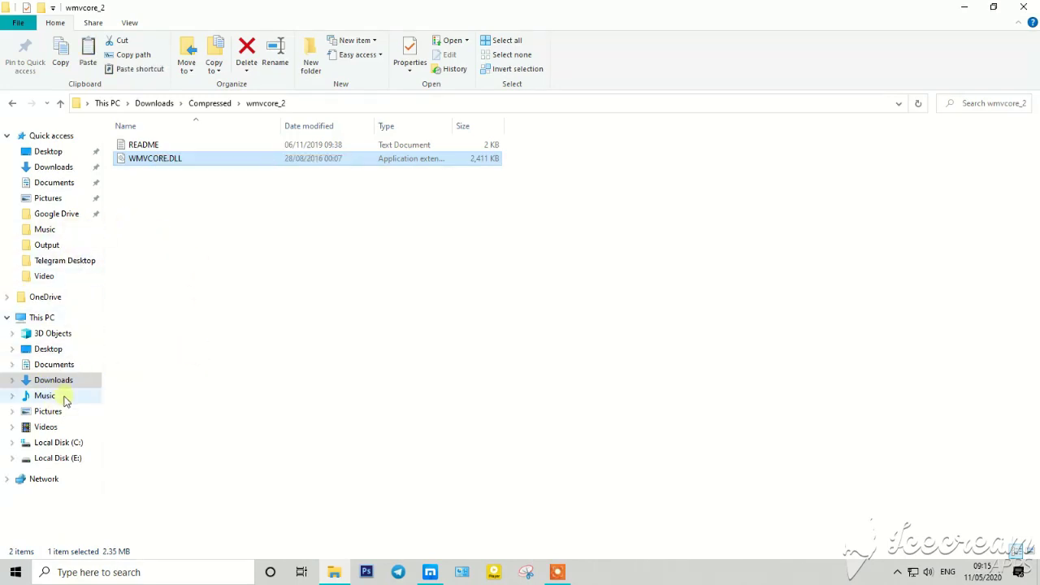
Step: Open the Wondershare folder inside Program Files on Local Disk (C:)
left_click(72, 443)
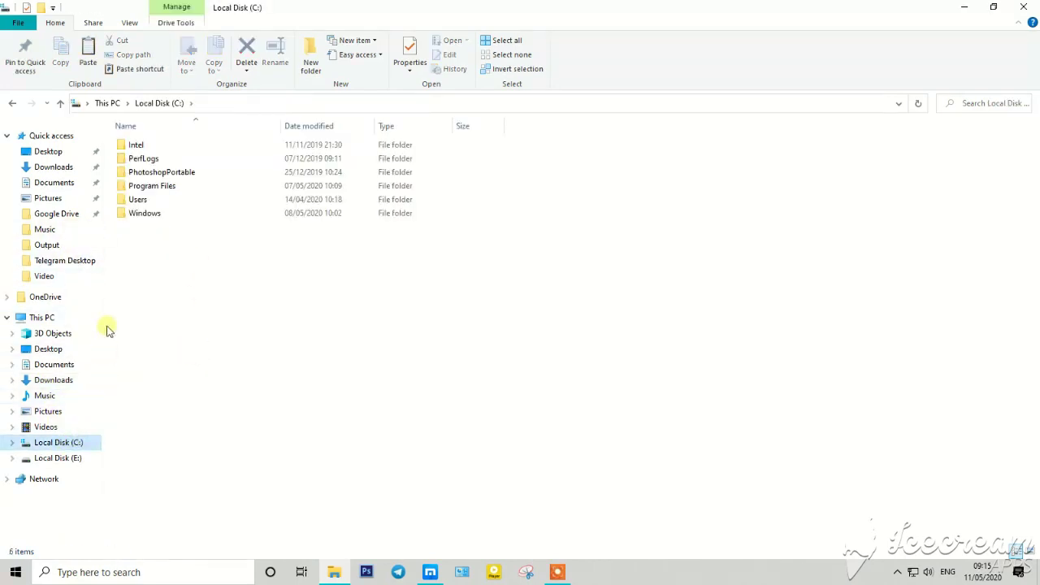
double_click(168, 186)
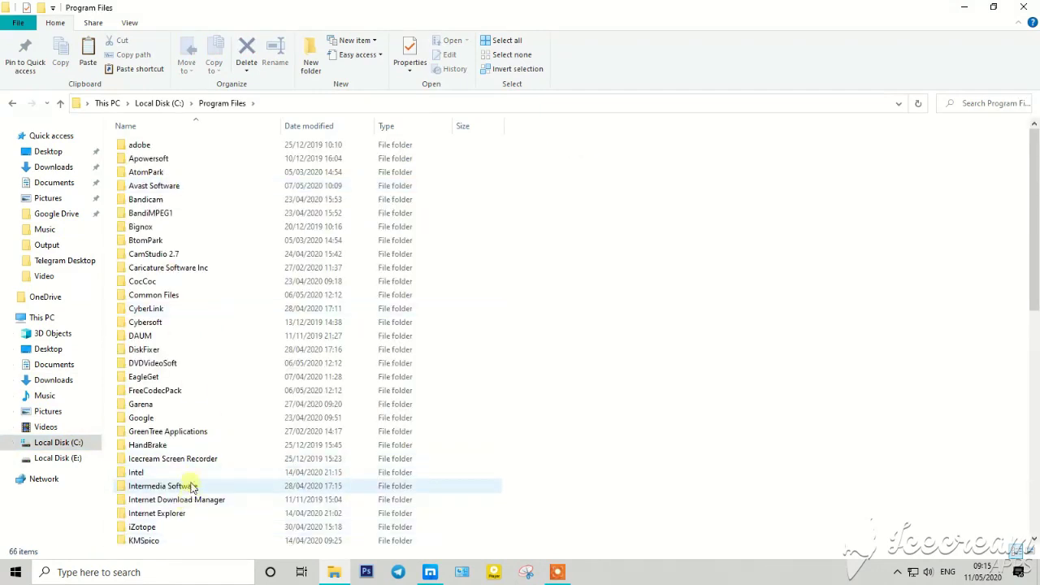
scroll(207, 502, "down", 5)
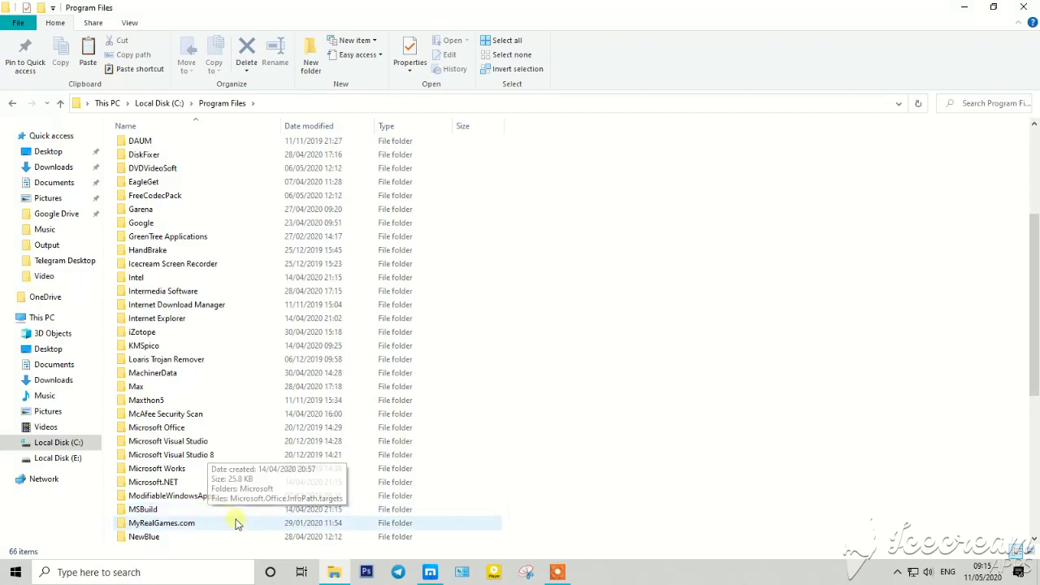
scroll(235, 523, "down", 7)
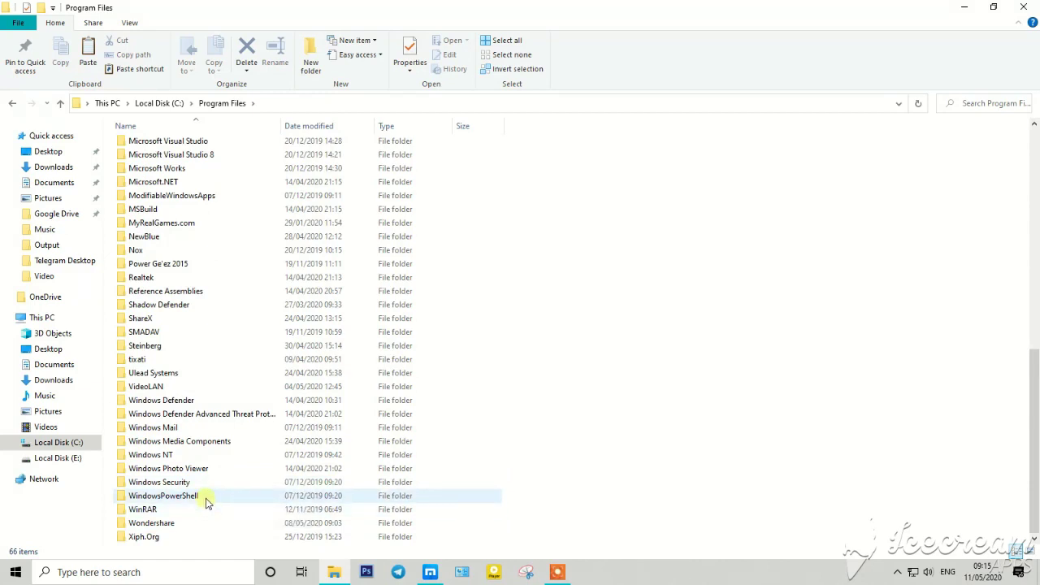
double_click(193, 524)
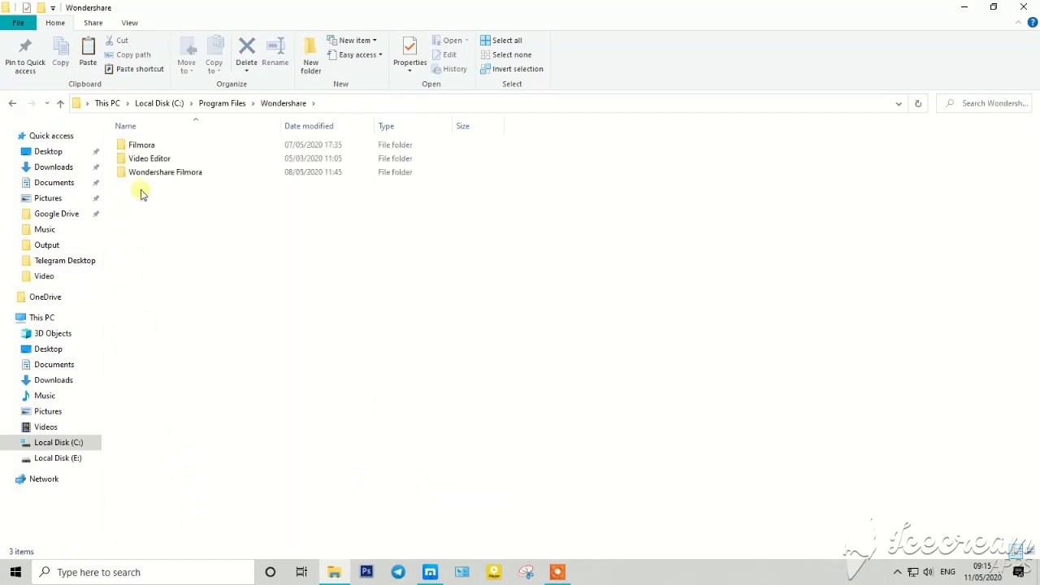
Step: Check the Video Editor subfolder, go back, and open the Wondershare Filmora folder to look through its program files
double_click(169, 159)
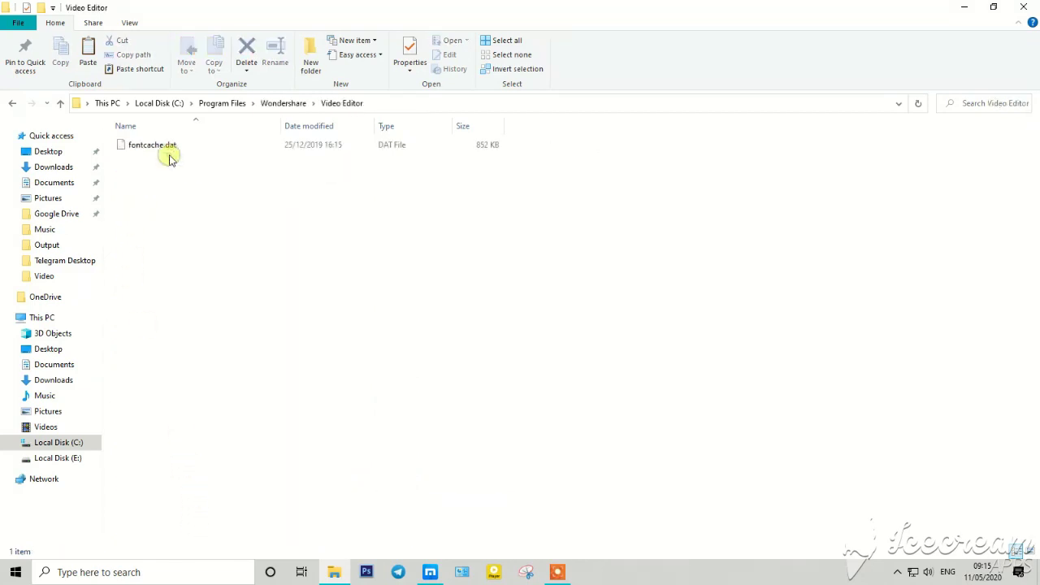
left_click(62, 104)
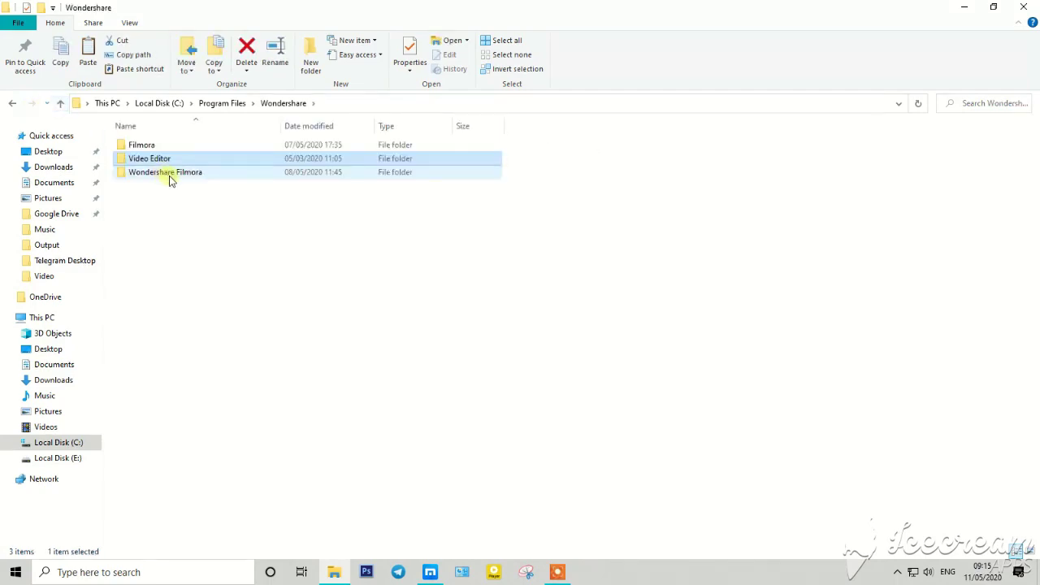
double_click(169, 177)
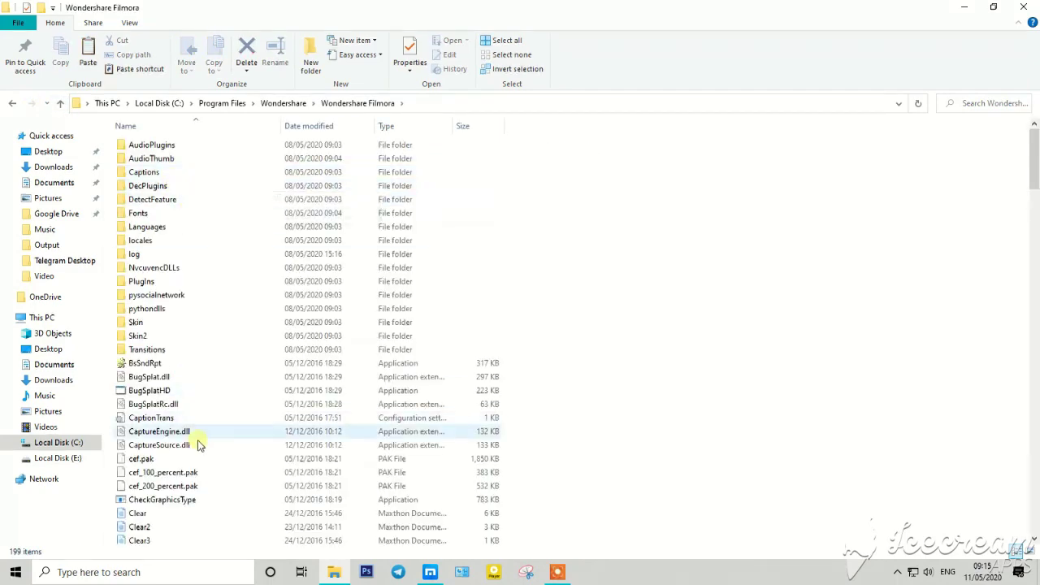
scroll(199, 442, "down", 3)
scroll(207, 467, "down", 11)
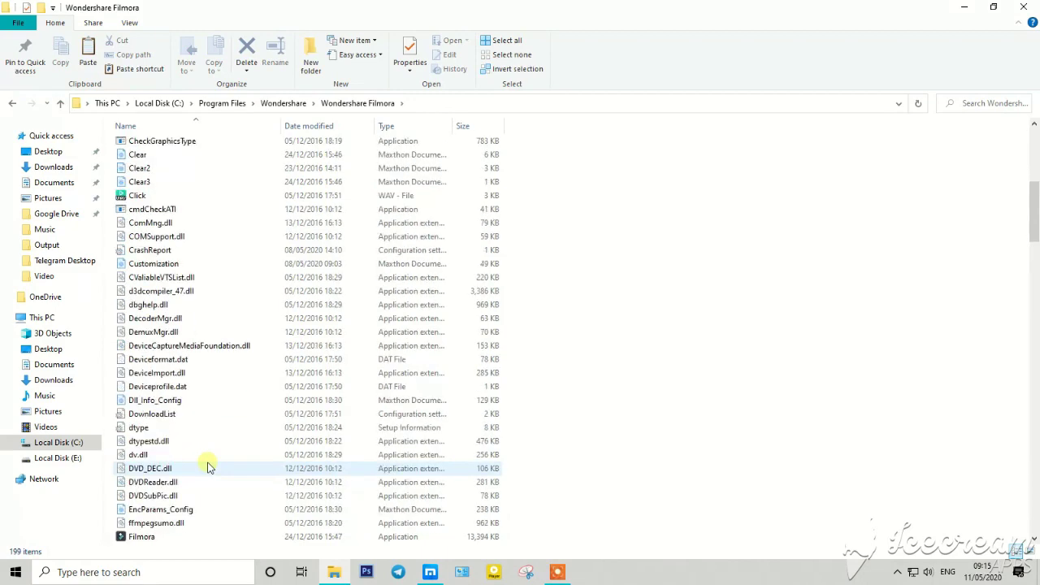
scroll(208, 467, "down", 20)
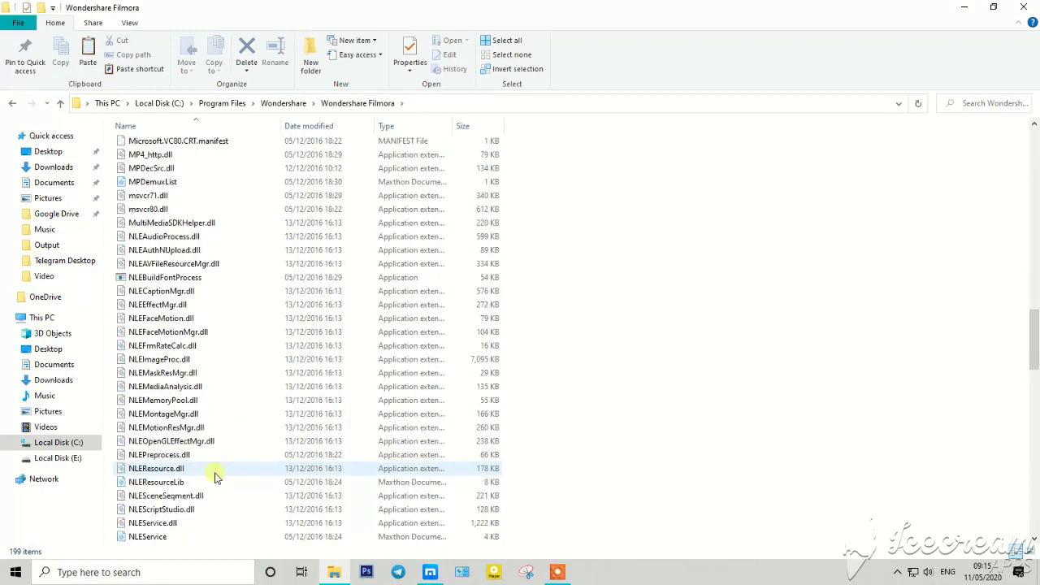
scroll(215, 477, "down", 2)
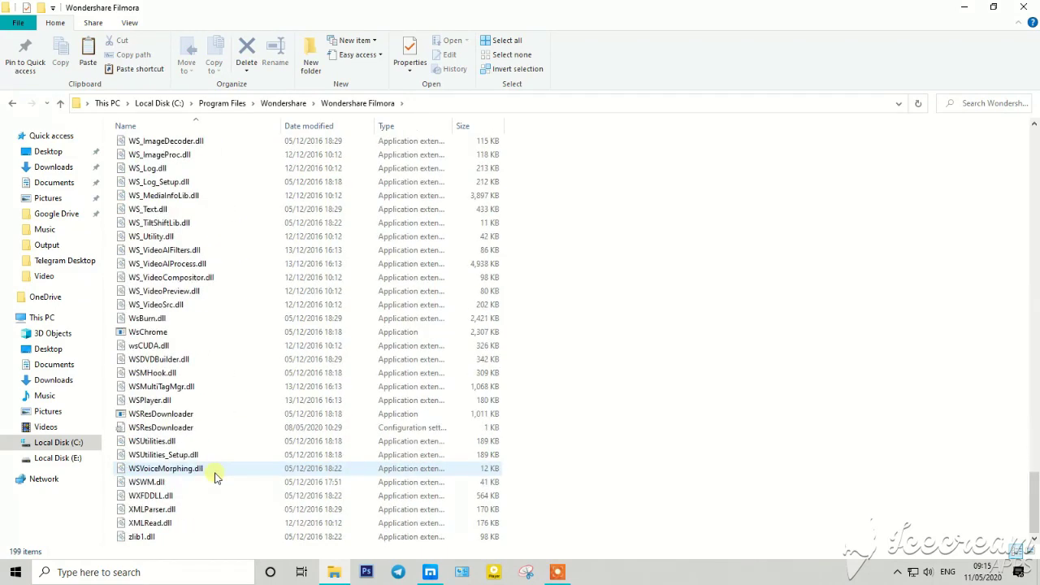
scroll(216, 477, "up", 3)
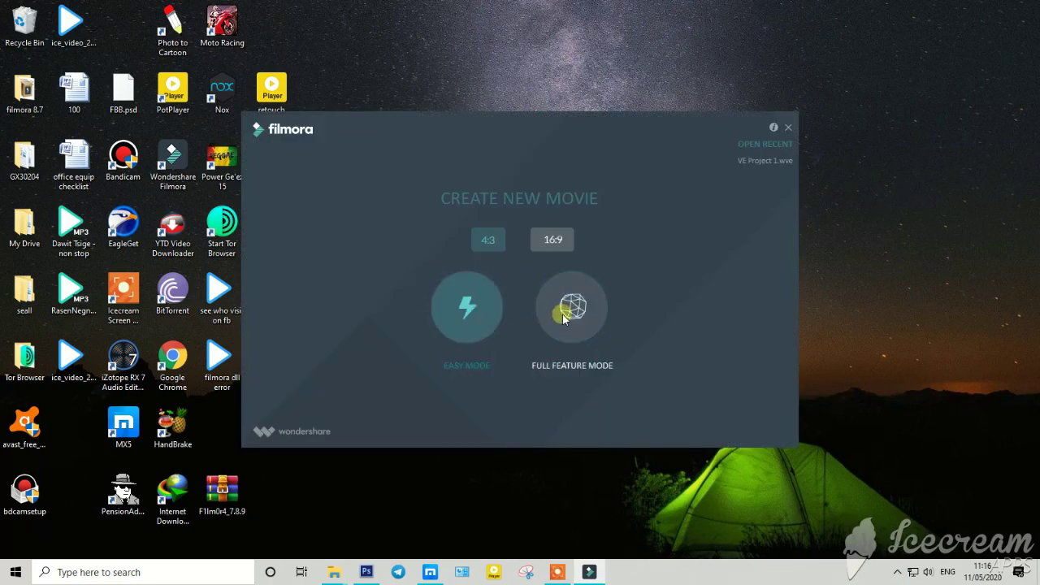
Step: Switch to Filmora and start a new movie in Full Feature Mode
left_click(574, 307)
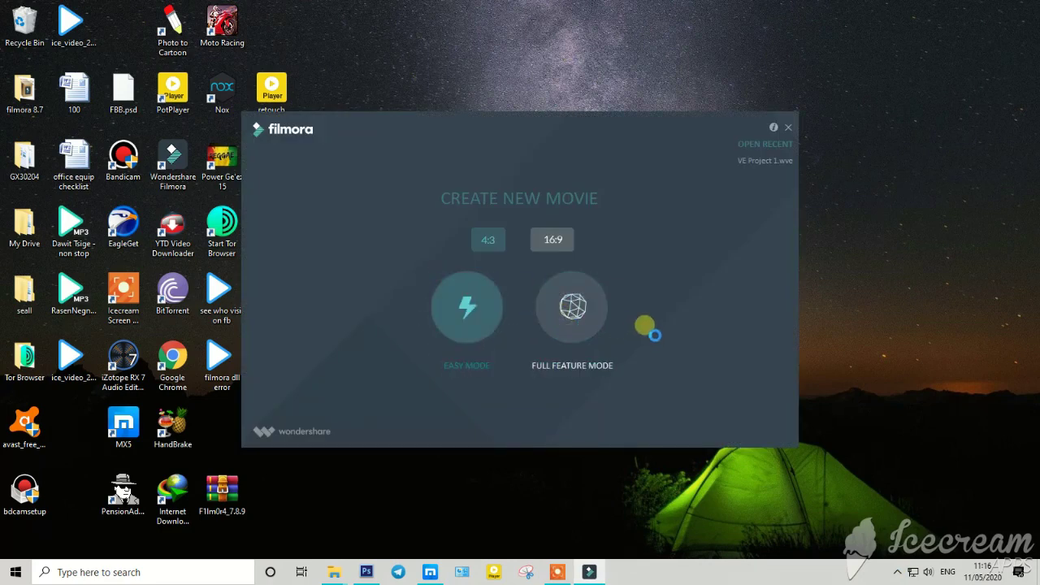